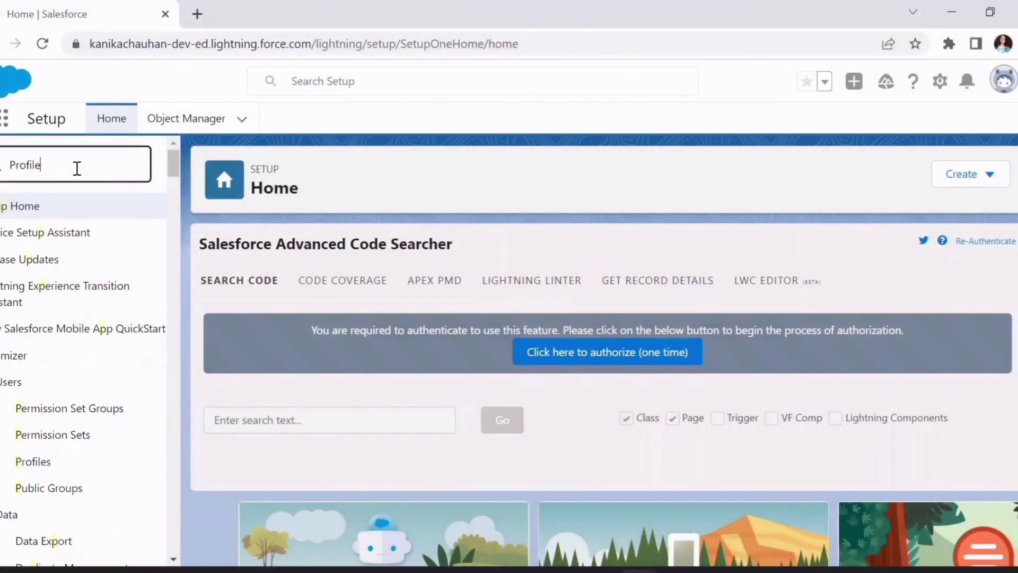
Filter Profiles to names starting with S and open System Administrator and Standard User in new tabs
click(42, 235)
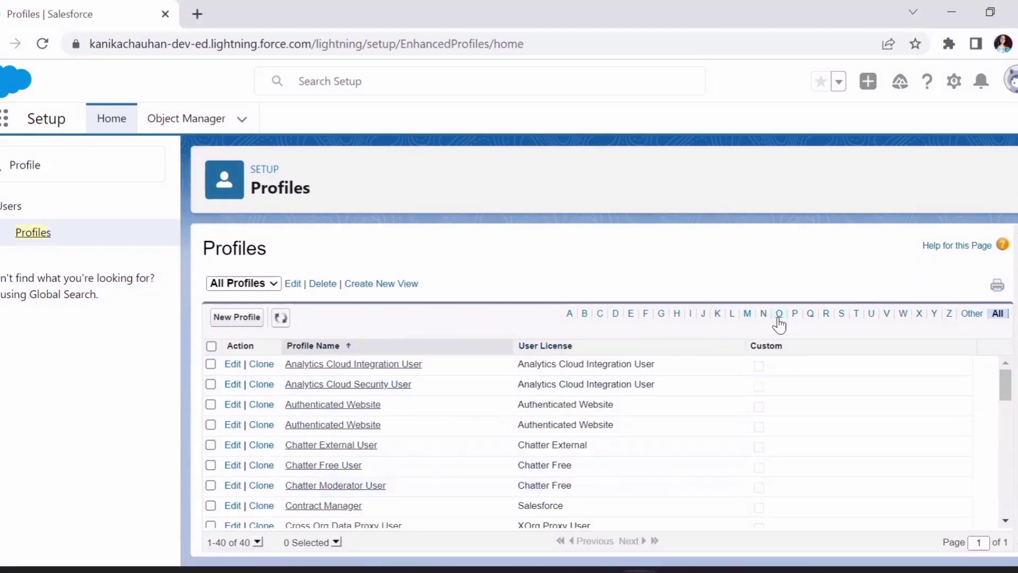
click(842, 314)
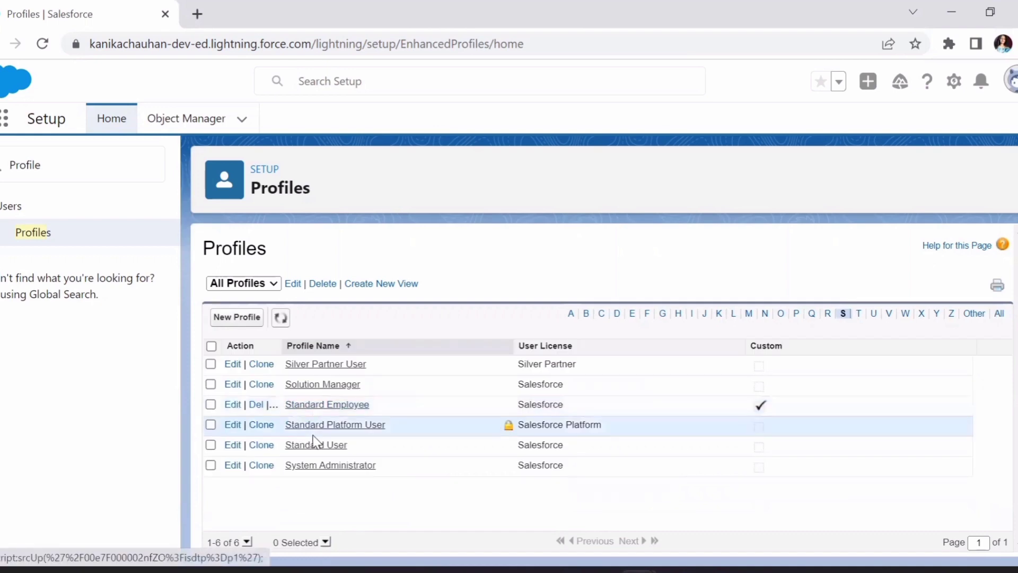
ctrl+click(333, 466)
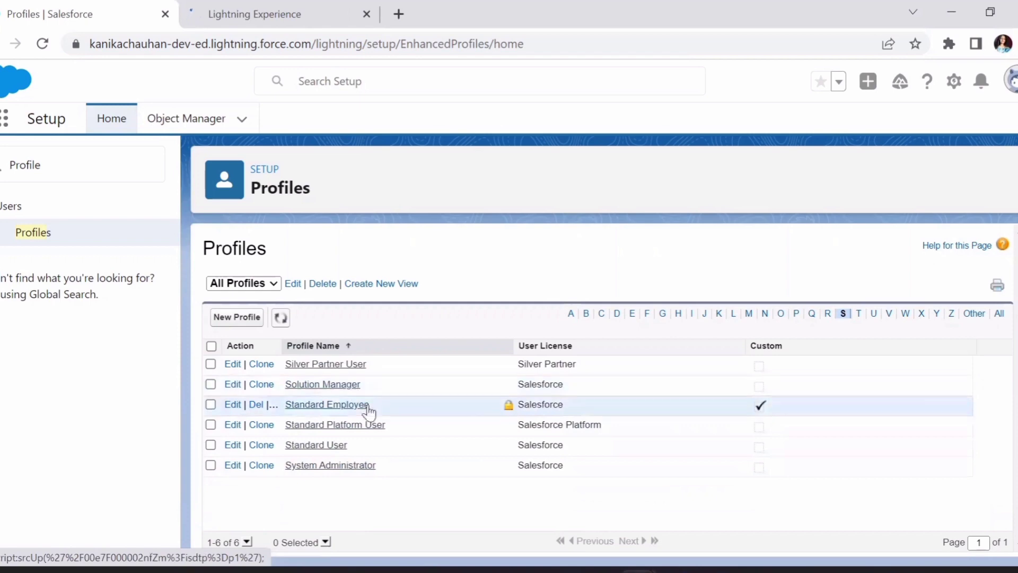
ctrl+click(340, 445)
On the System Administrator tab, scroll through Page Layouts and Field-Level Security to Custom App Settings
key(ctrl+Tab)
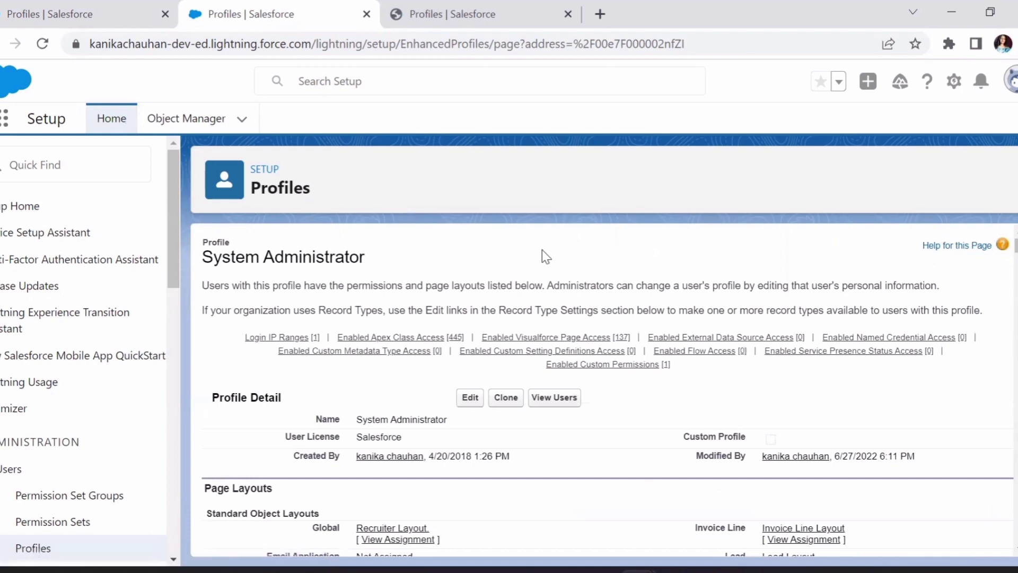
scroll(578, 283, down, 2)
scroll(578, 283, up, 1)
mouse_move(579, 289)
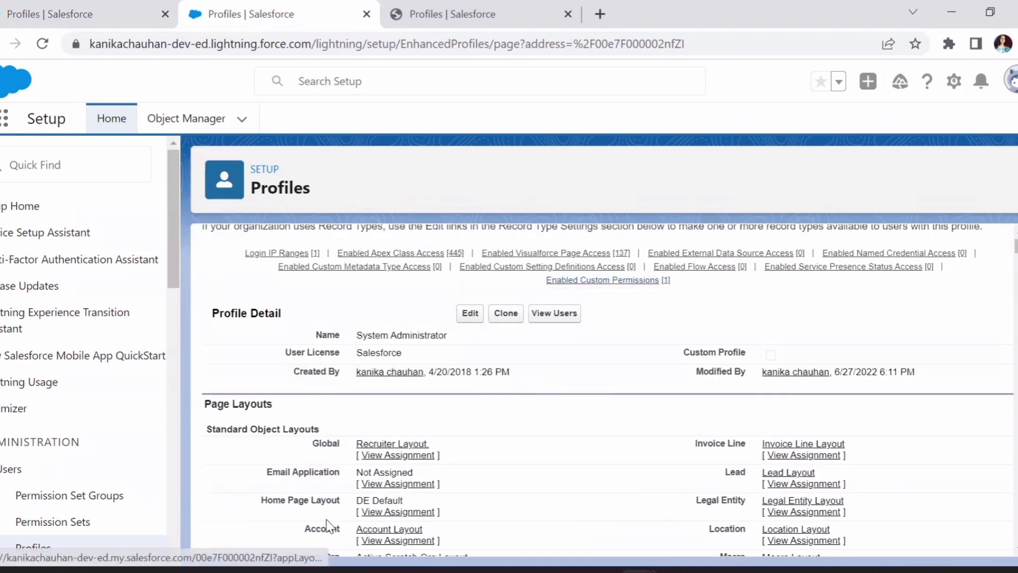
scroll(377, 468, up, 2)
scroll(378, 467, down, 4)
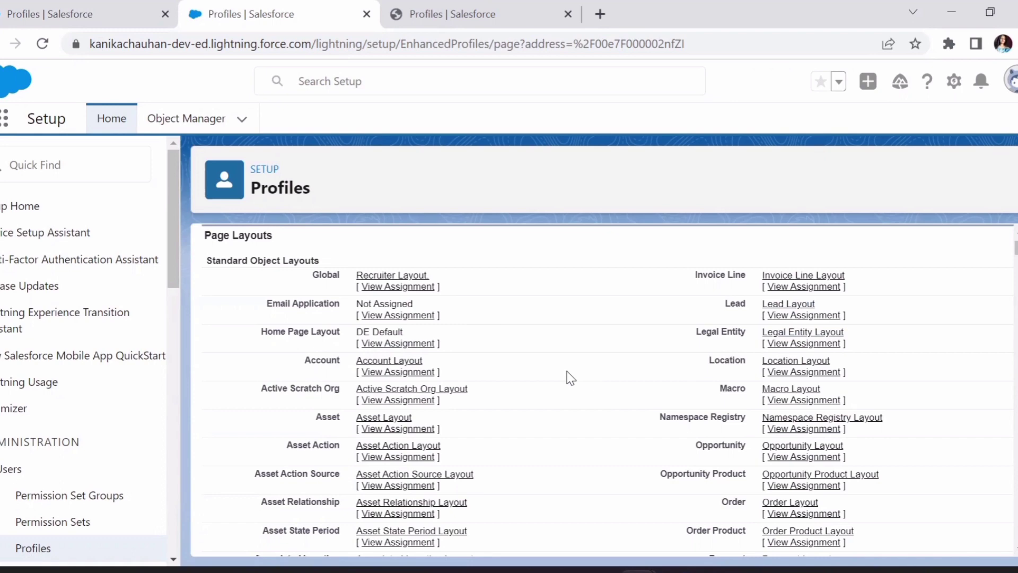
scroll(548, 370, down, 3)
scroll(549, 370, down, 5)
scroll(549, 370, down, 4)
scroll(550, 370, down, 7)
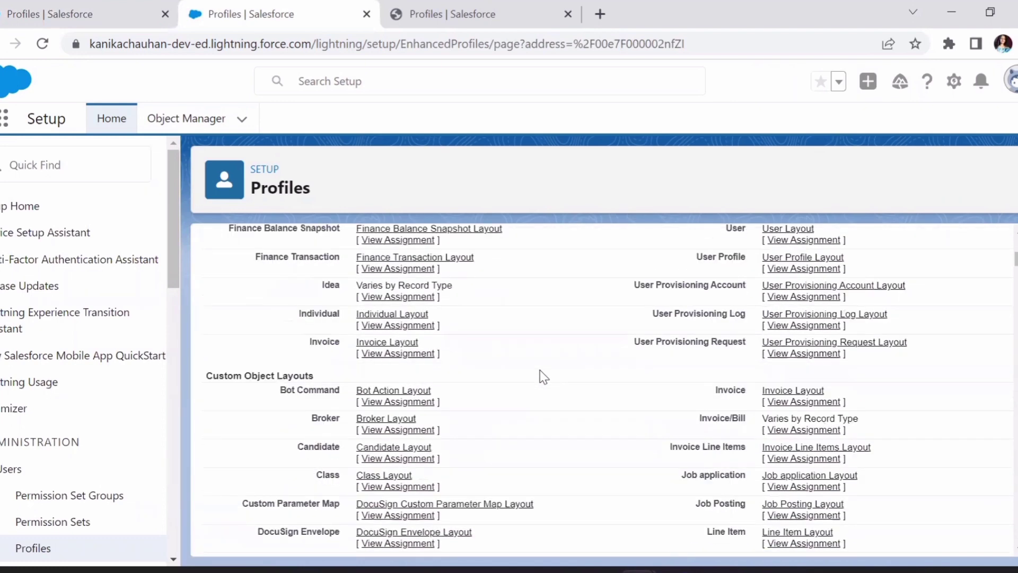
scroll(560, 393, up, 1)
scroll(562, 395, down, 2)
scroll(560, 391, down, 3)
scroll(560, 390, down, 8)
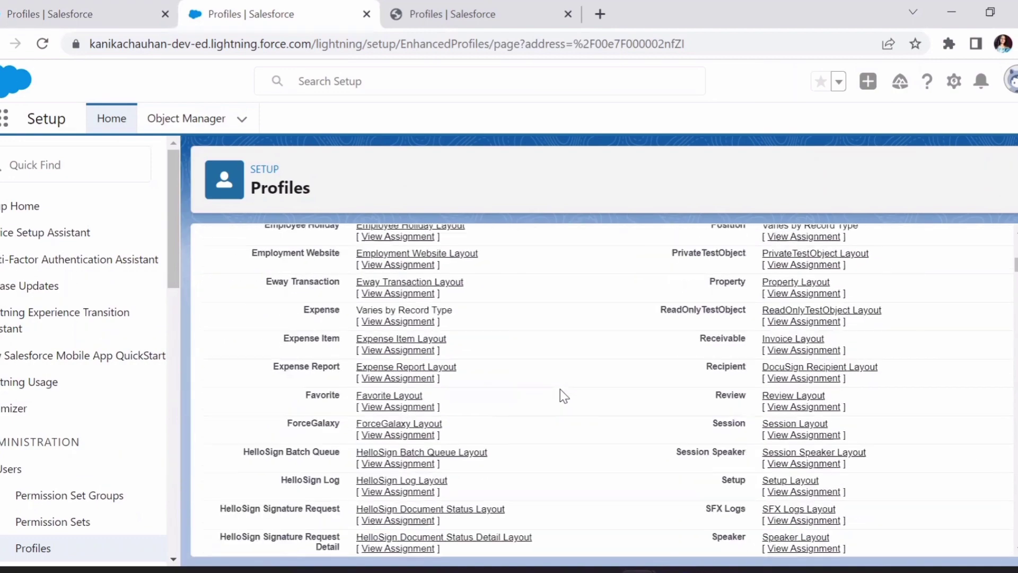
scroll(560, 389, down, 10)
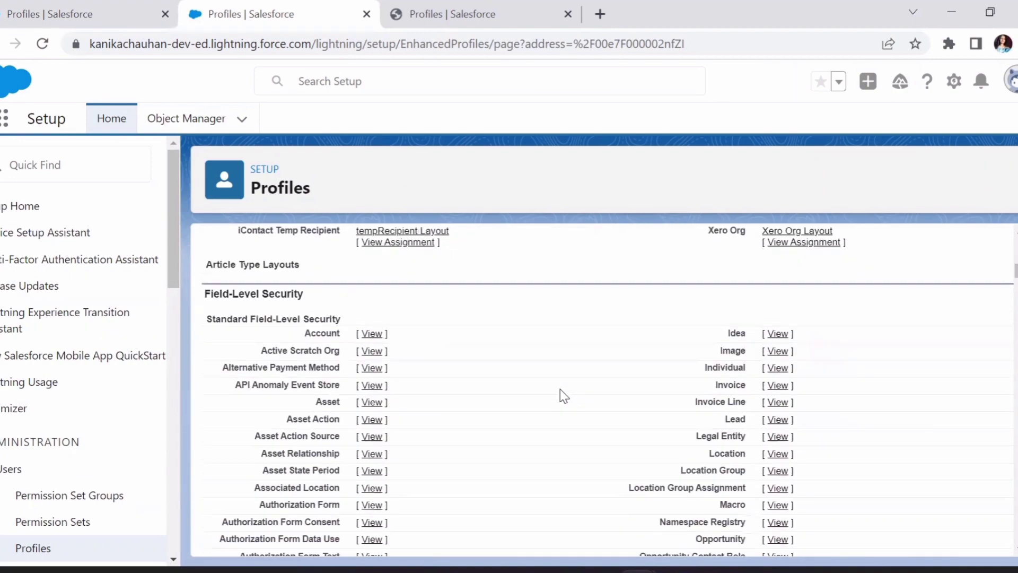
scroll(560, 389, down, 2)
scroll(559, 392, up, 2)
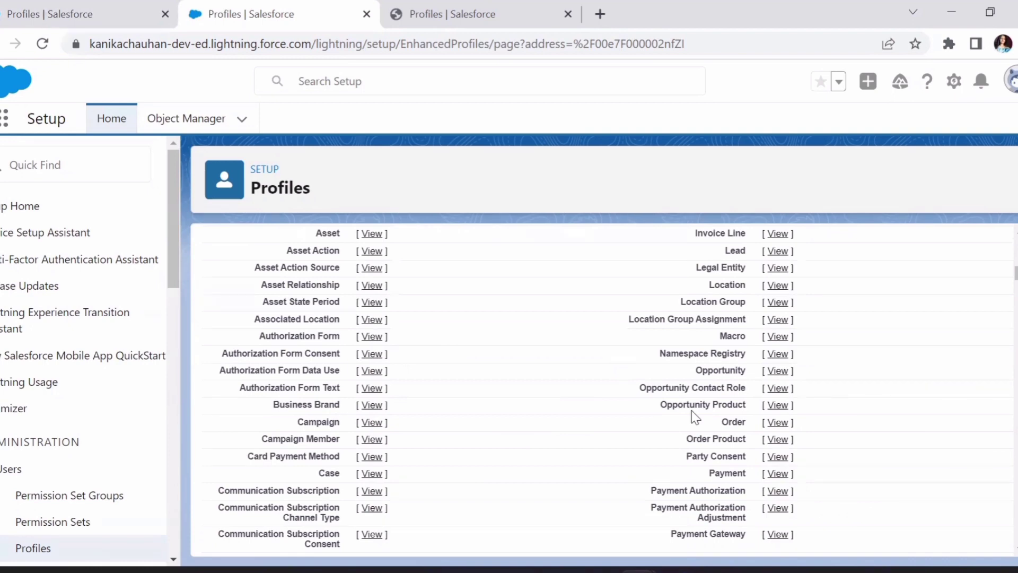
scroll(695, 417, down, 3)
scroll(694, 418, down, 15)
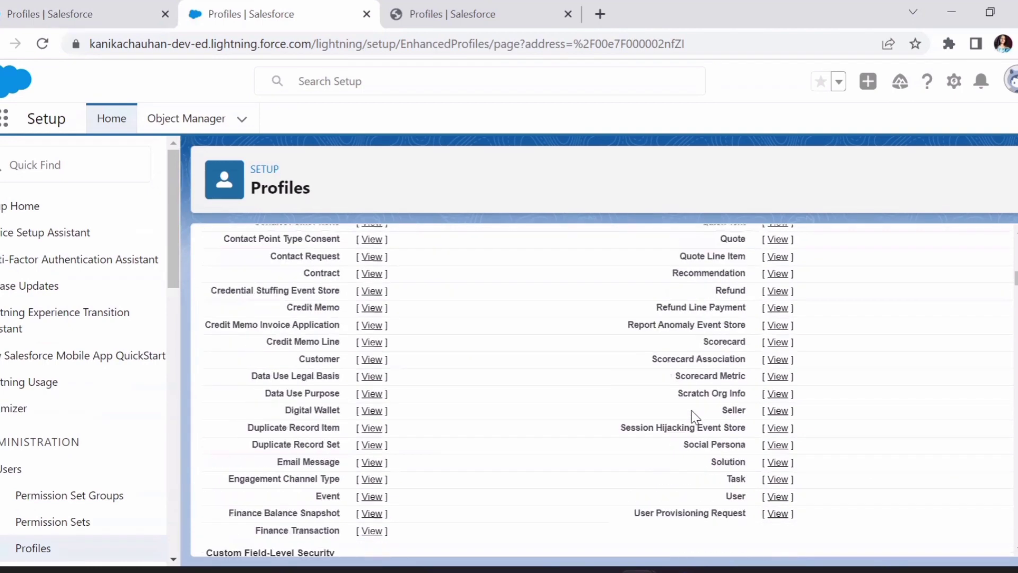
scroll(462, 419, down, 8)
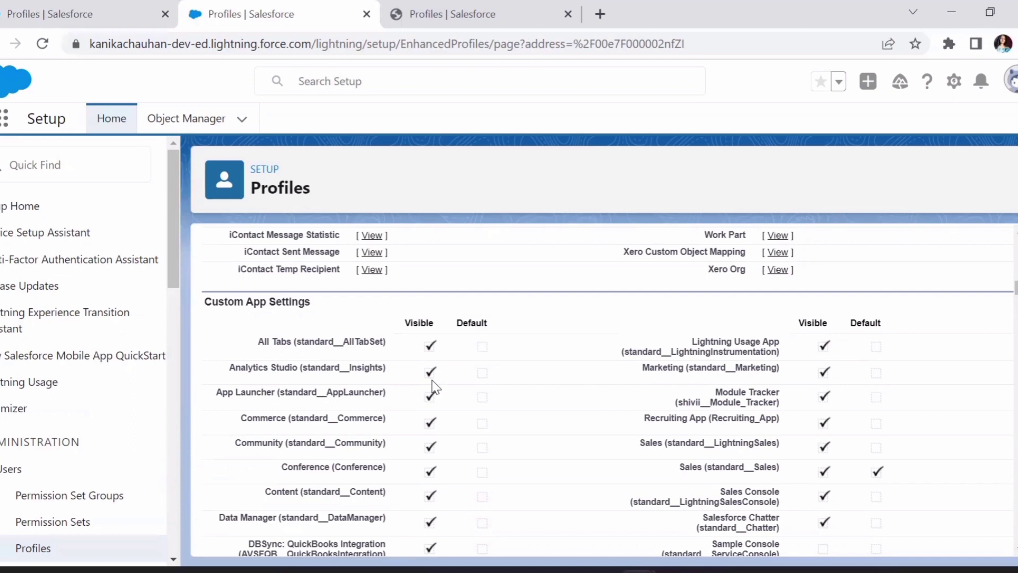
Scroll through Custom App Settings, Connected App Access, Tab Settings and Record Type Settings
scroll(433, 387, down, 8)
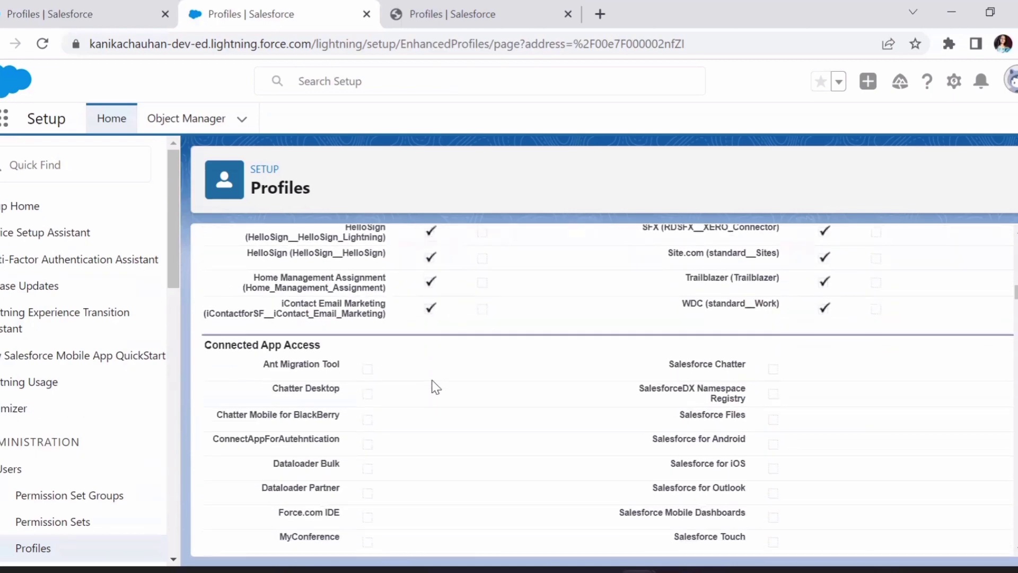
scroll(436, 387, down, 3)
scroll(436, 387, down, 3)
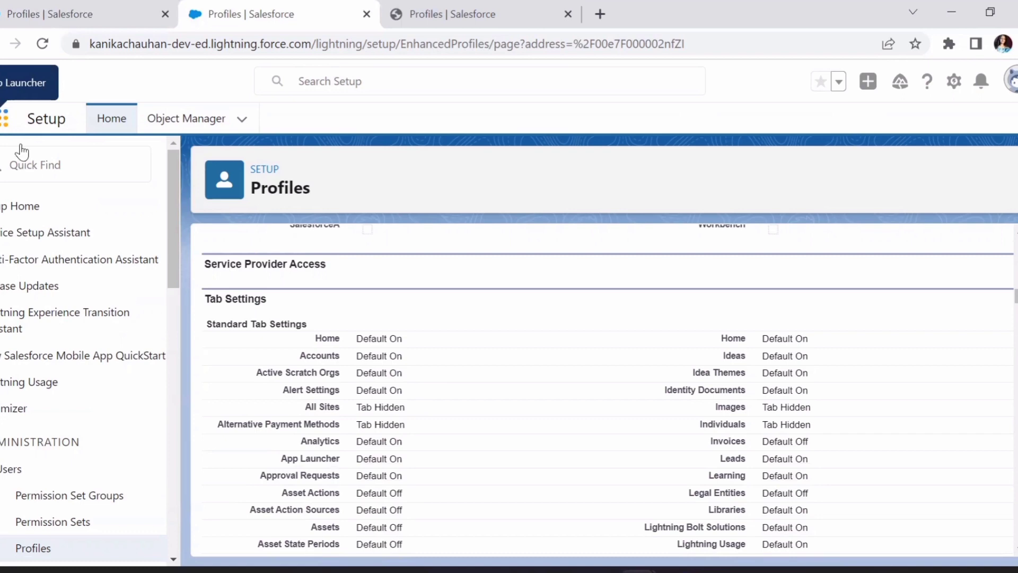
scroll(474, 432, down, 10)
scroll(474, 432, down, 10)
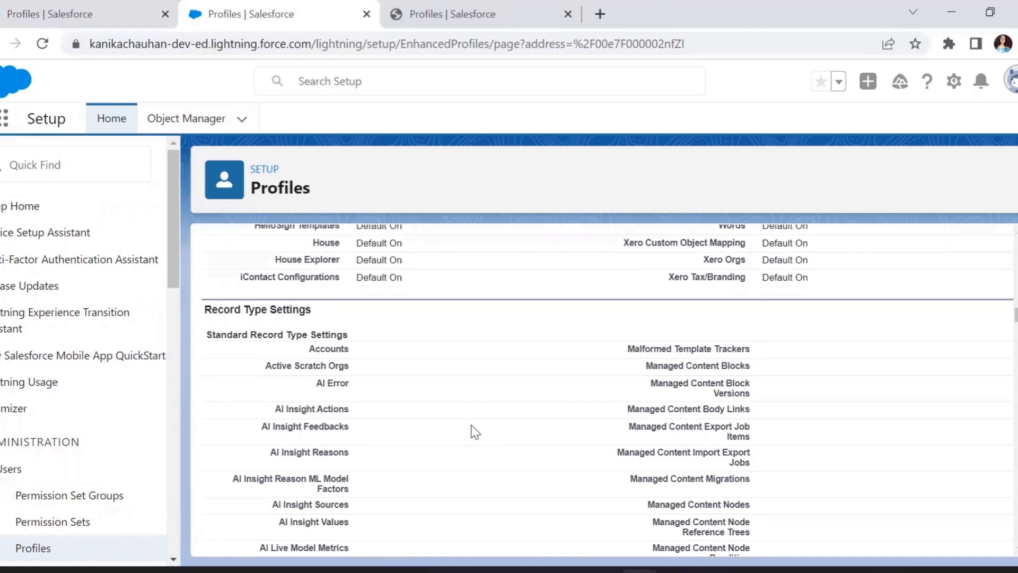
scroll(475, 432, down, 12)
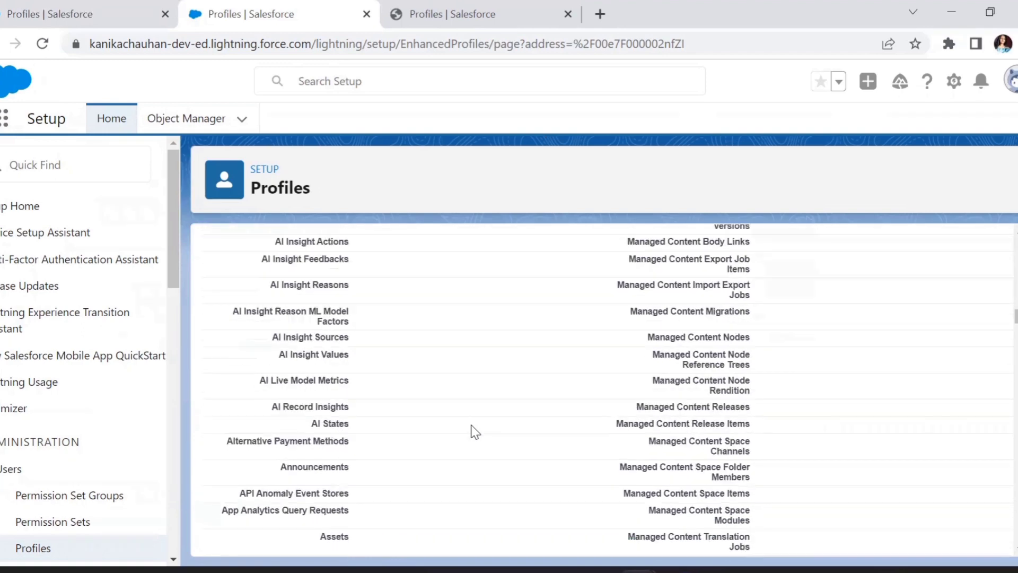
Scroll through the System Administrator's Administrative and General User Permissions sections
scroll(474, 432, down, 10)
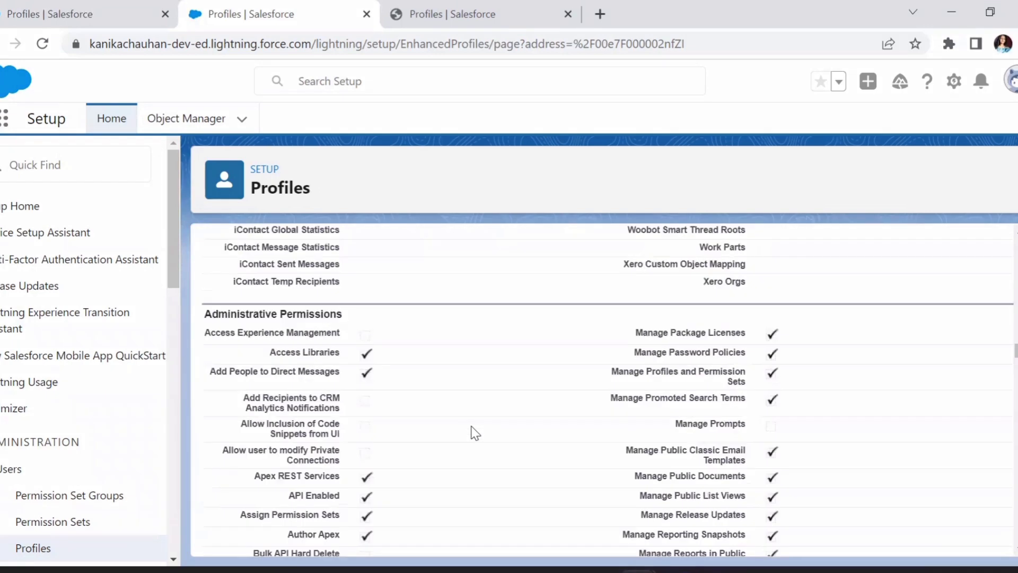
scroll(474, 432, down, 3)
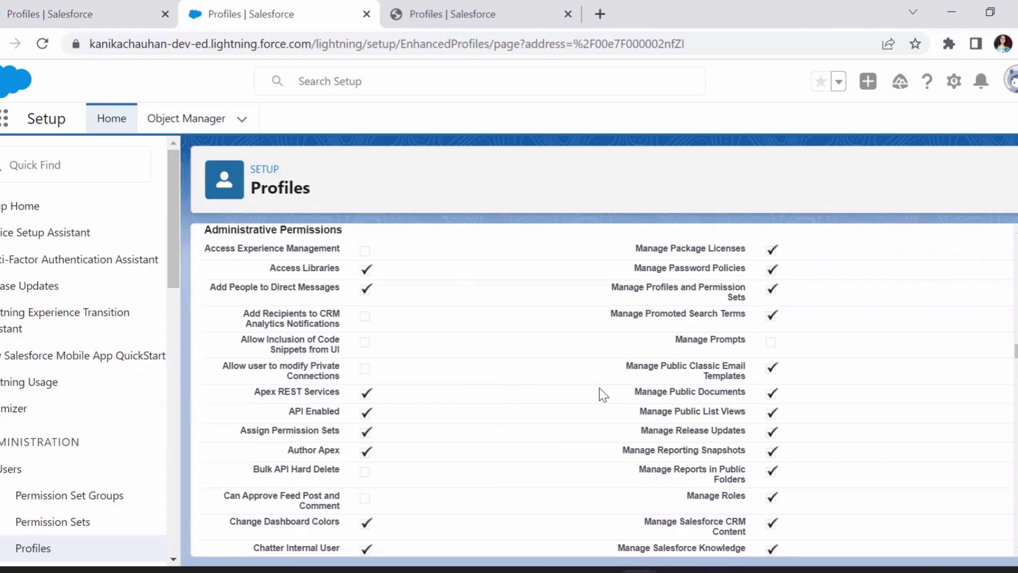
scroll(599, 388, down, 10)
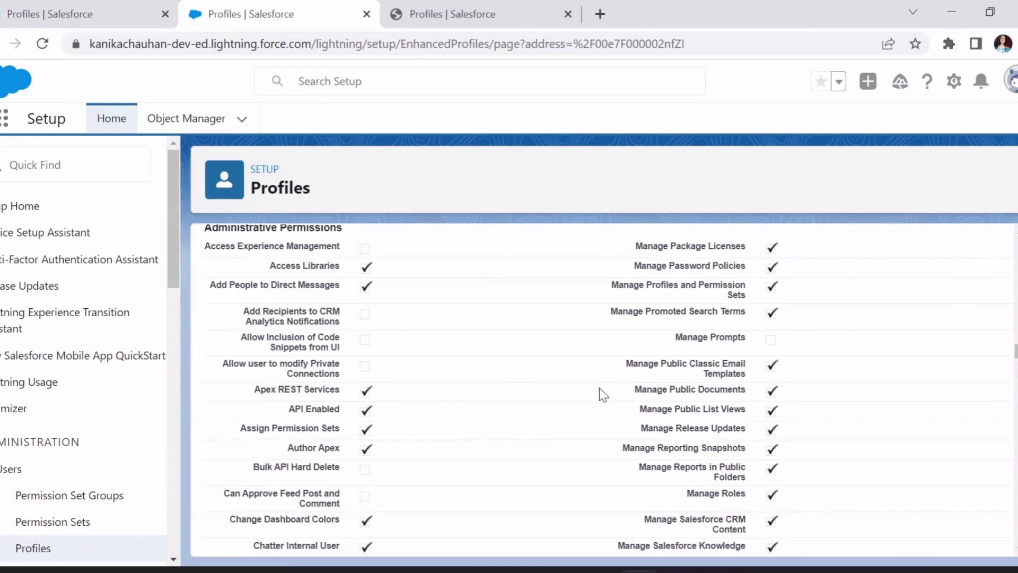
scroll(599, 389, down, 15)
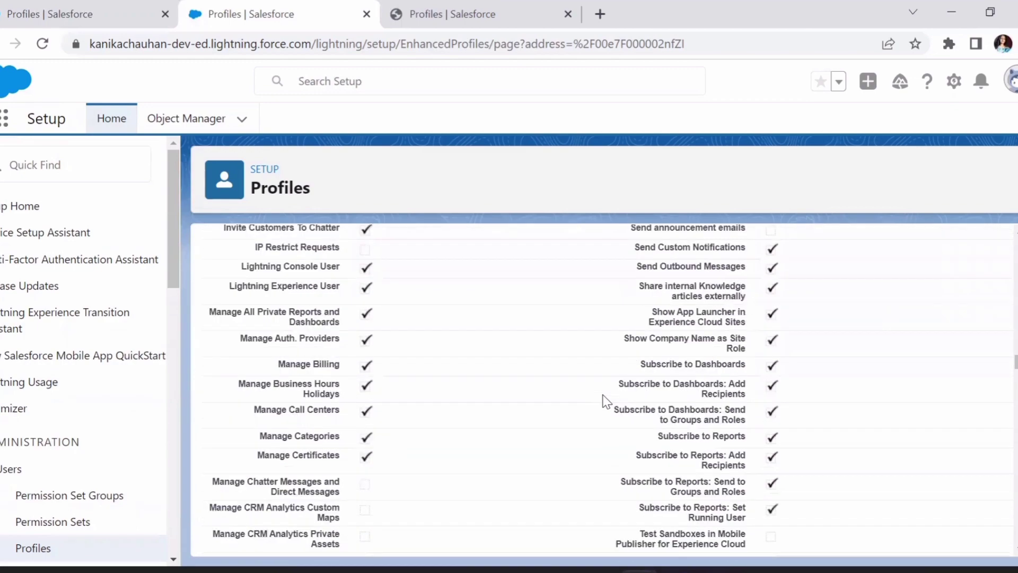
scroll(602, 404, down, 6)
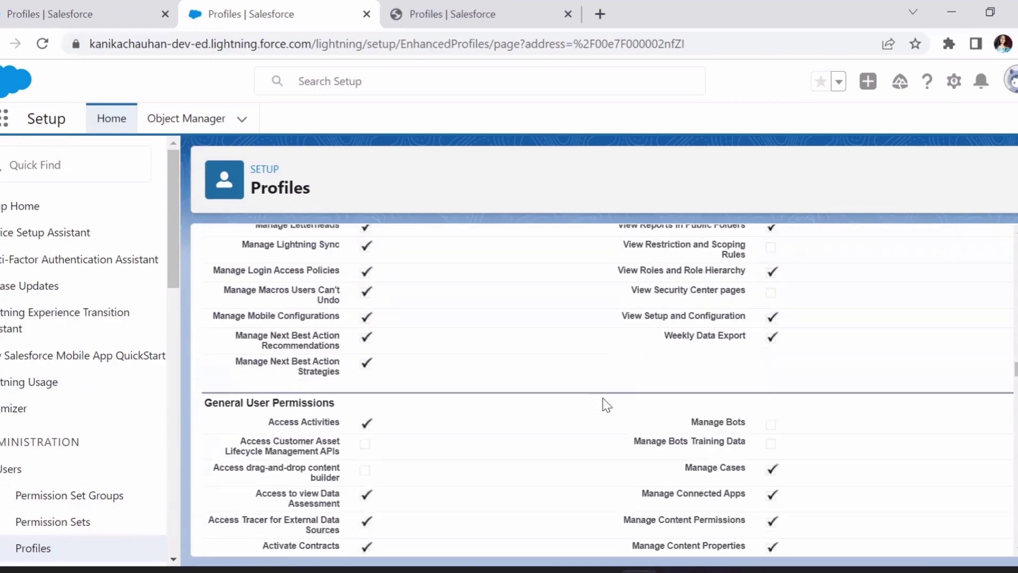
scroll(209, 334, up, 2)
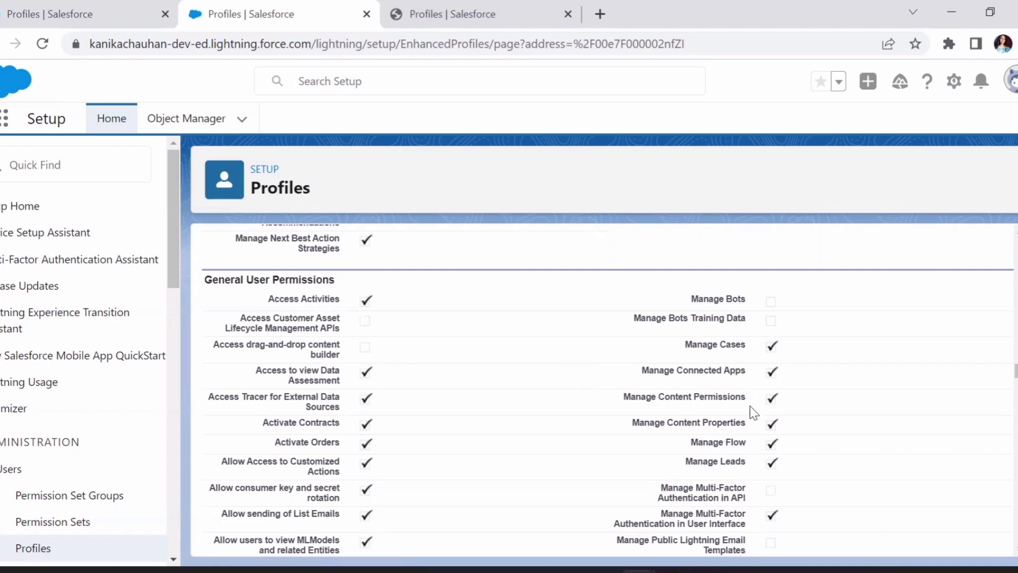
scroll(438, 444, down, 20)
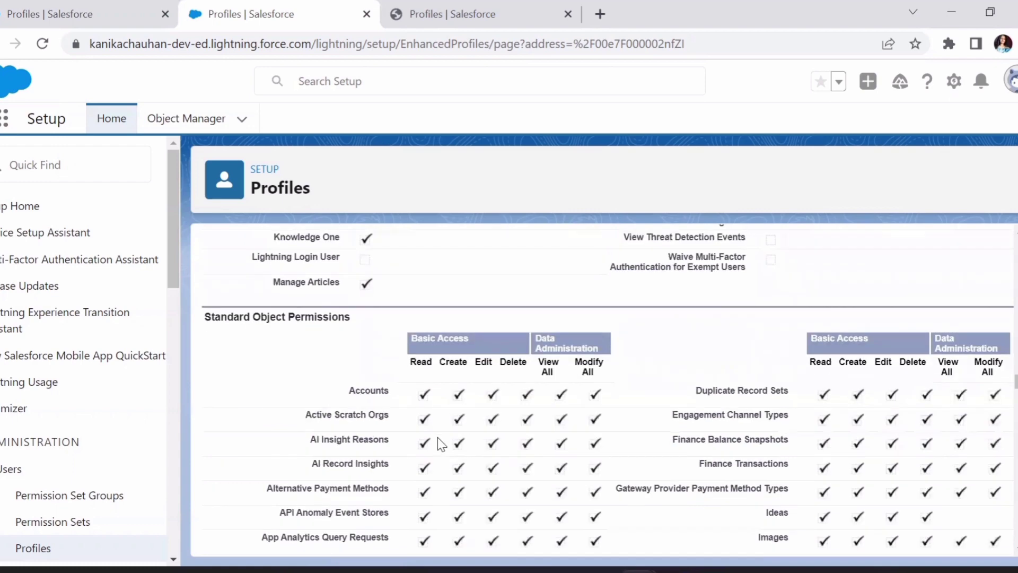
Scroll past Standard and Custom Object Permissions to Session Settings and Password Policies
scroll(437, 436, down, 2)
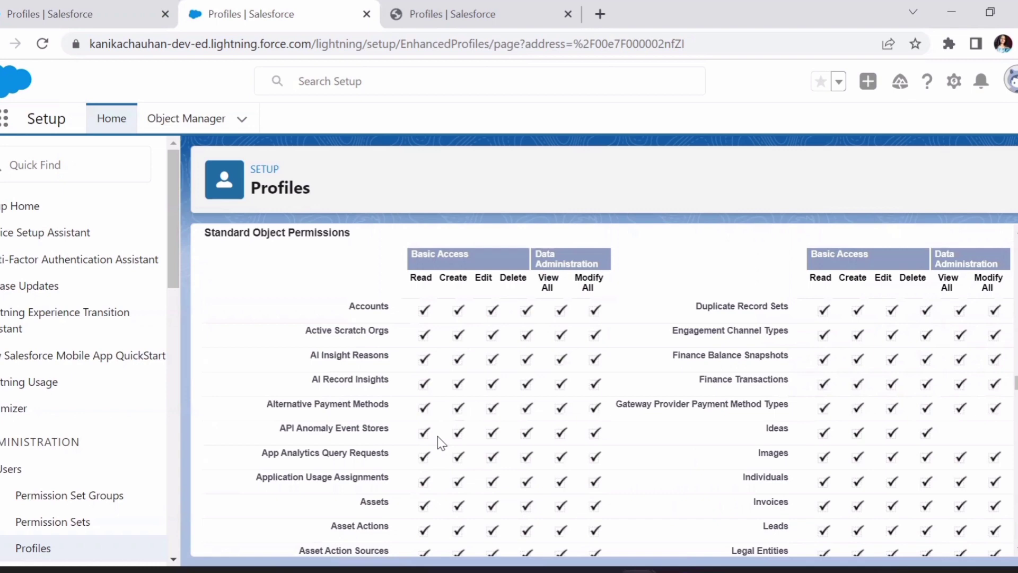
scroll(943, 421, down, 2)
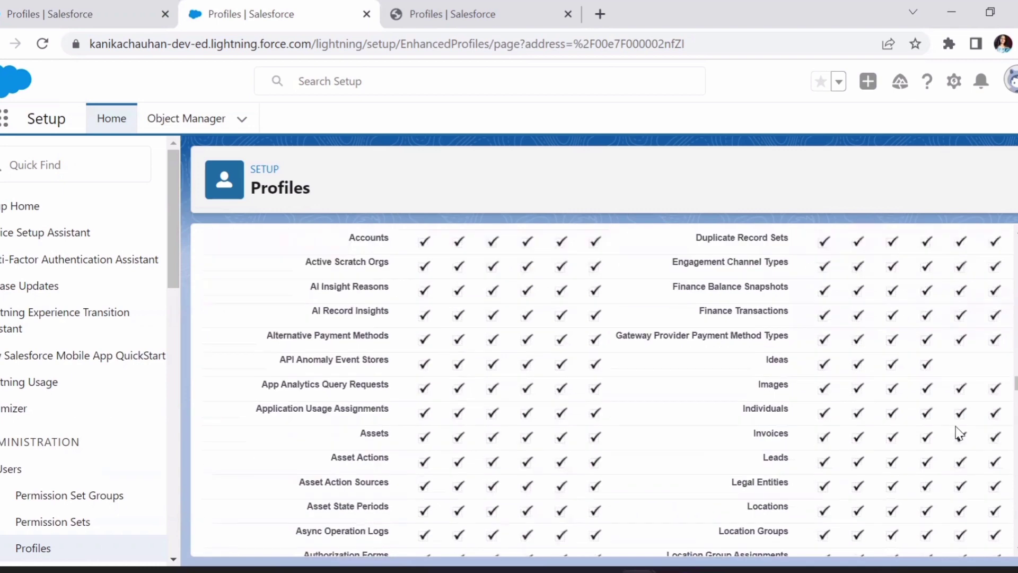
scroll(957, 425, down, 10)
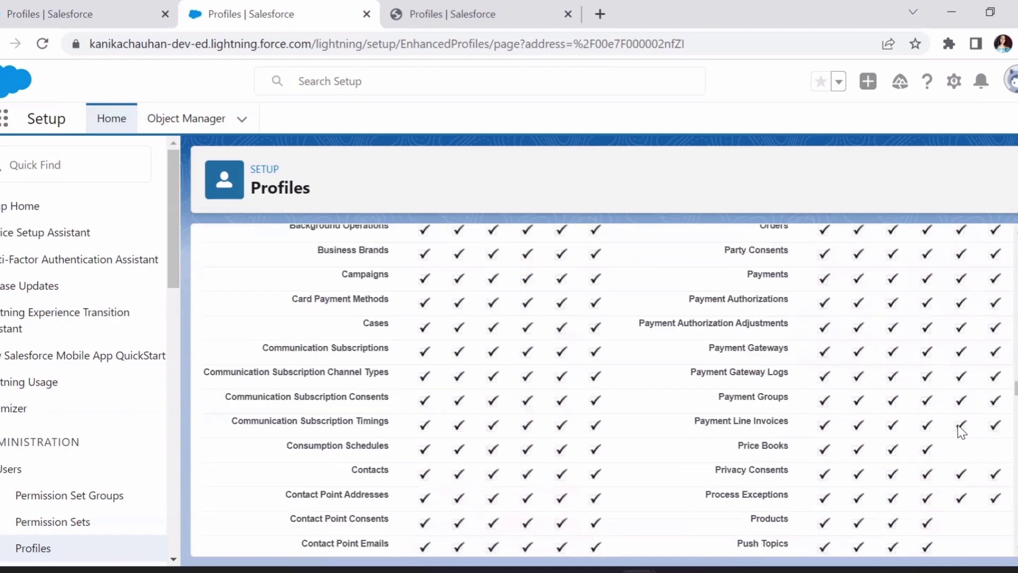
scroll(957, 424, down, 15)
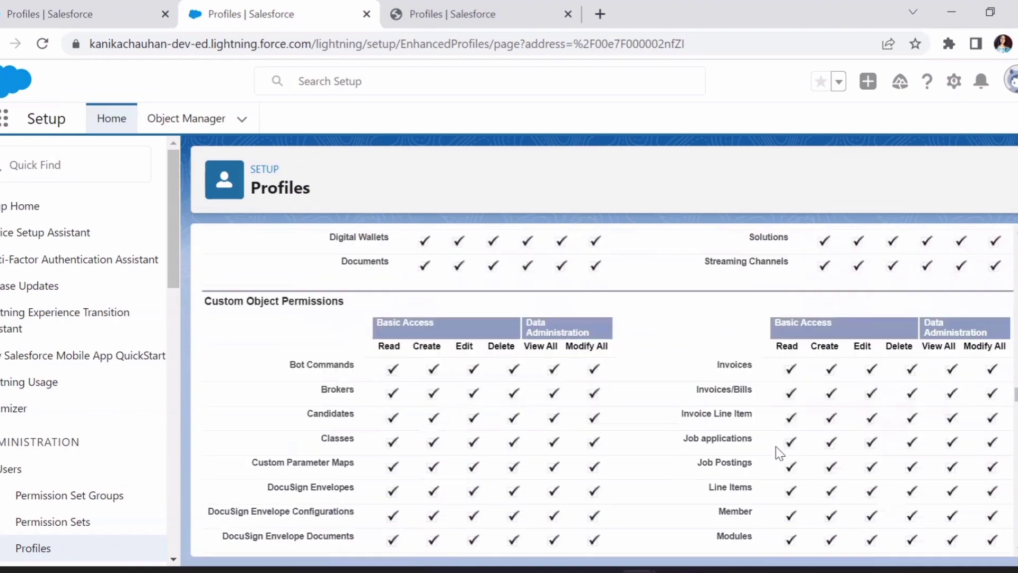
scroll(669, 477, down, 9)
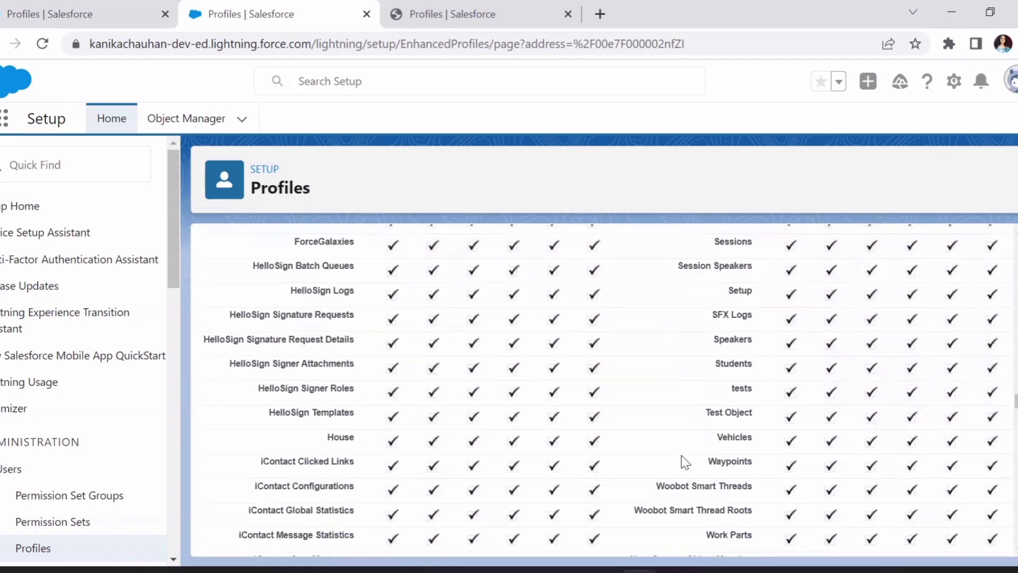
scroll(628, 405, down, 3)
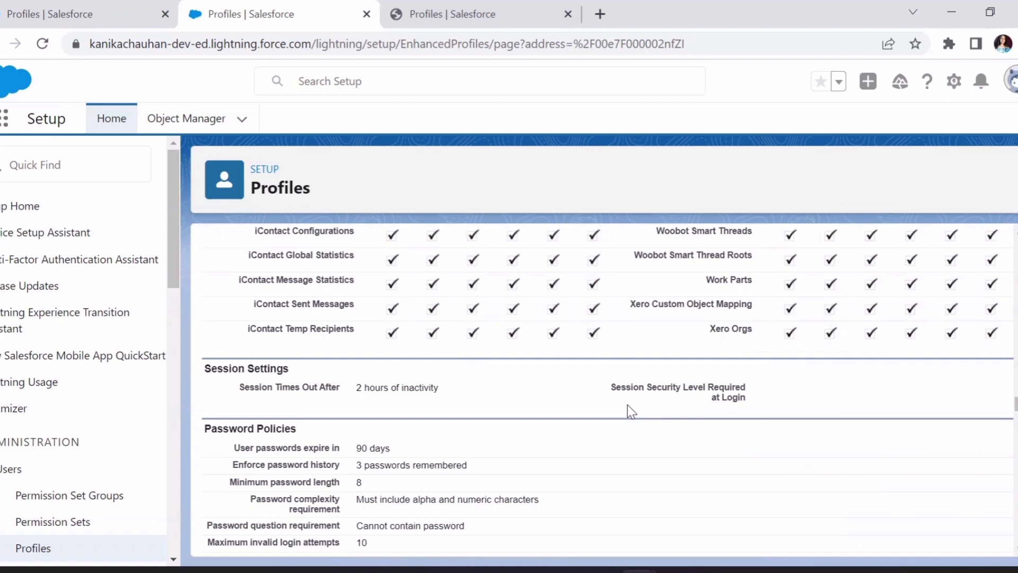
Scroll down to Login Hours, Login IP Ranges and Enabled Apex Class Access
scroll(634, 413, down, 3)
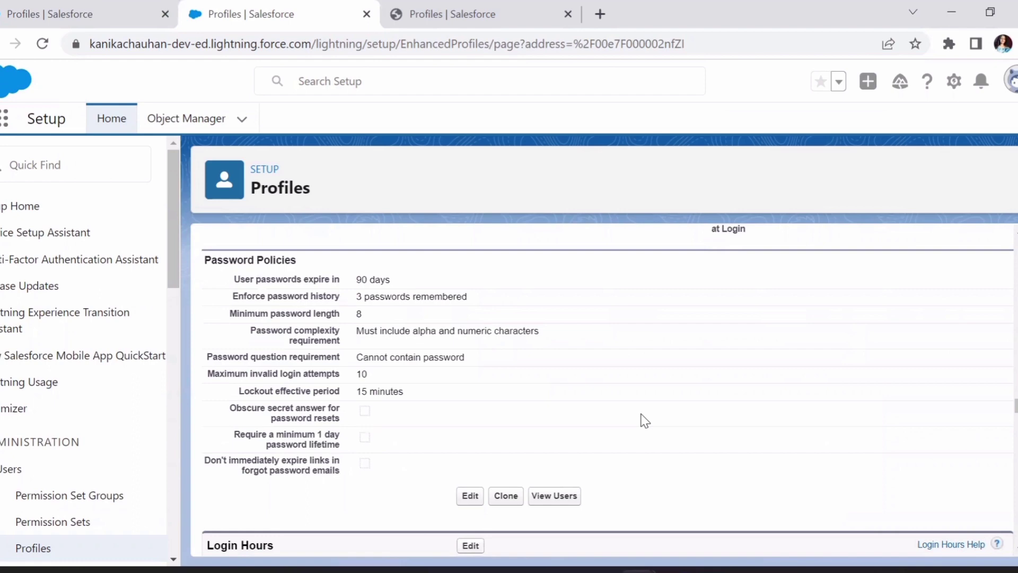
scroll(644, 420, down, 5)
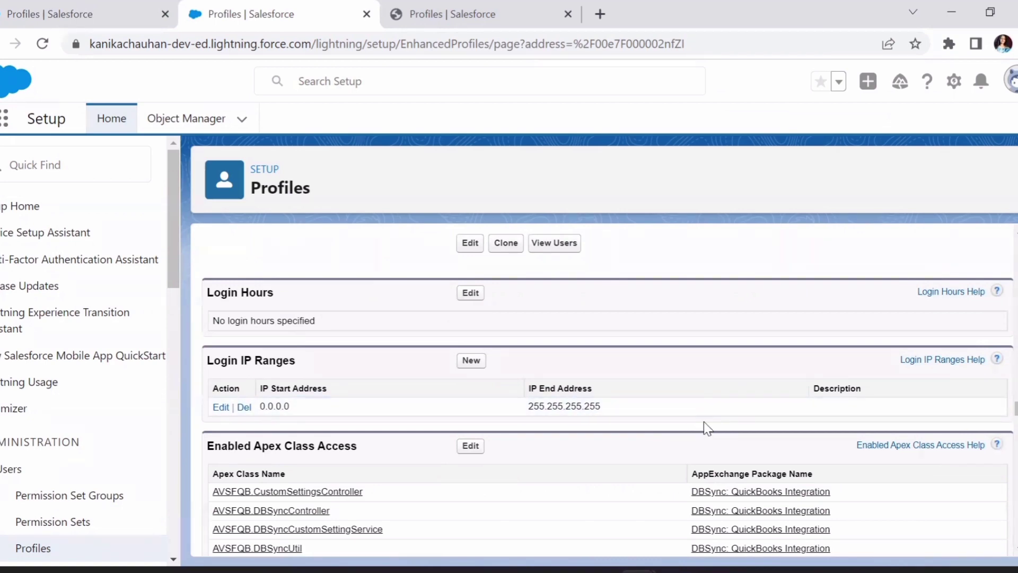
scroll(704, 421, down, 3)
scroll(710, 440, up, 2)
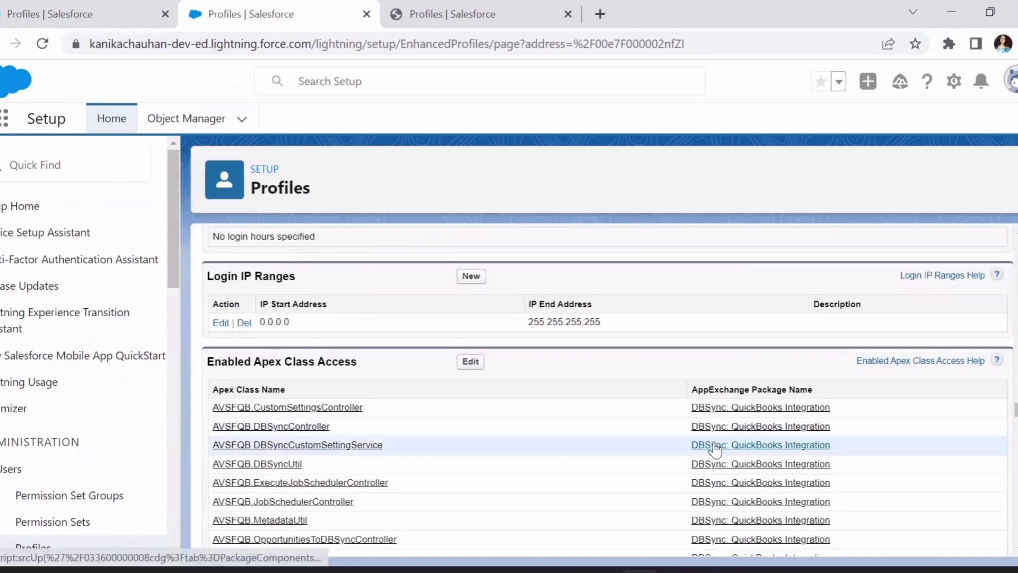
scroll(689, 456, down, 2)
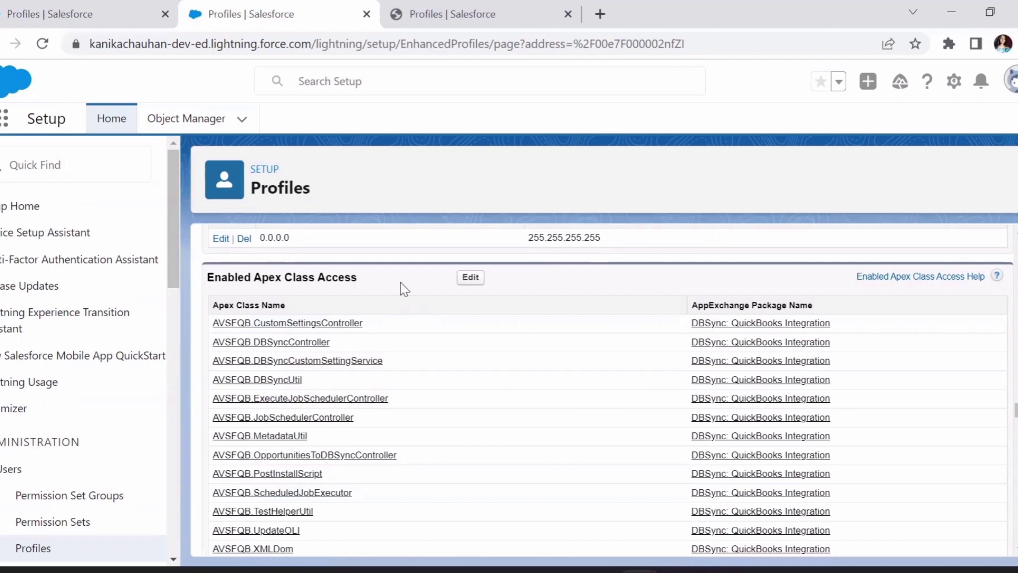
Scroll through the Apex Class and Visualforce Page Access lists to Default Experience Cloud Site
scroll(478, 315, down, 20)
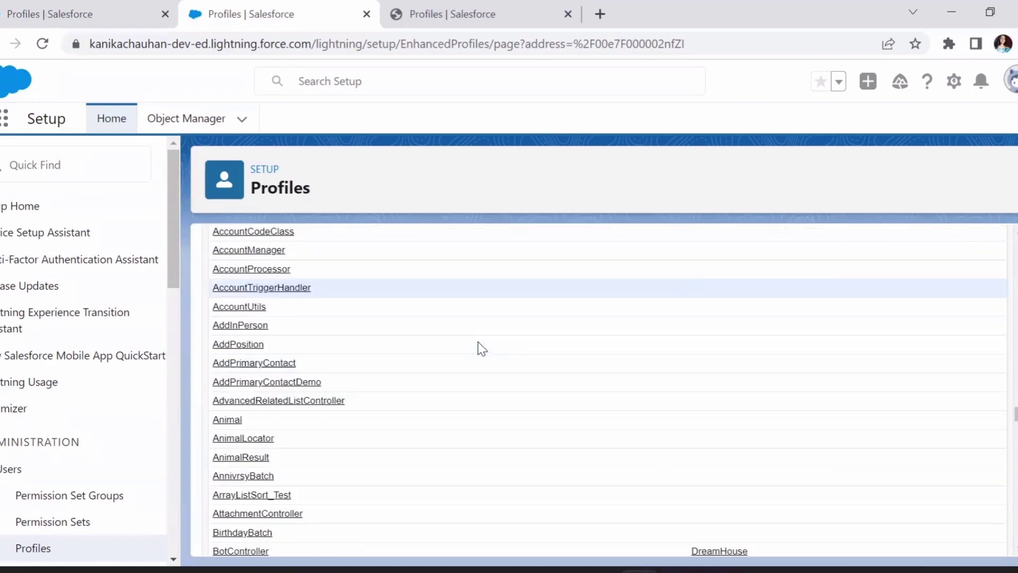
scroll(459, 404, down, 20)
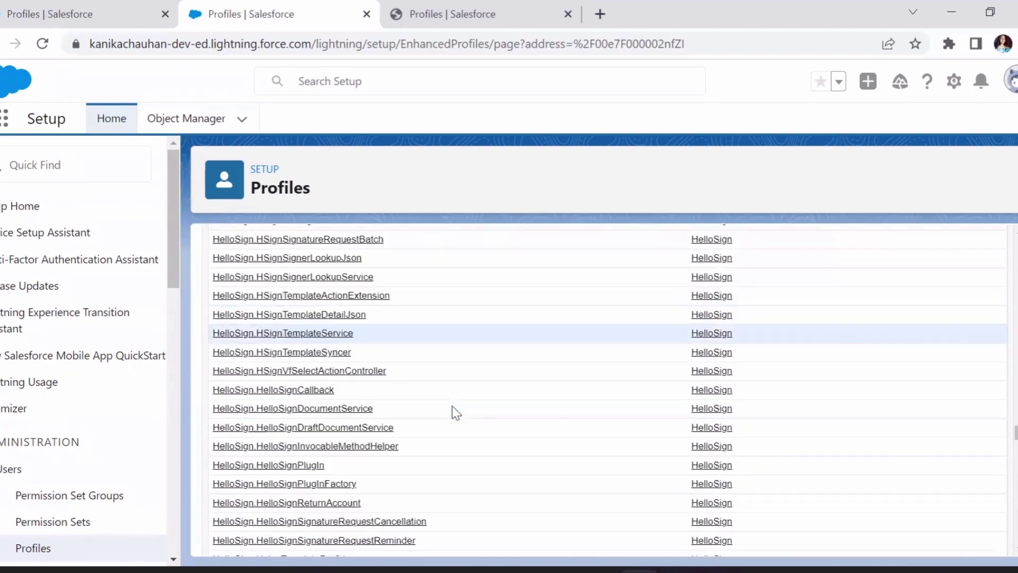
scroll(440, 437, down, 20)
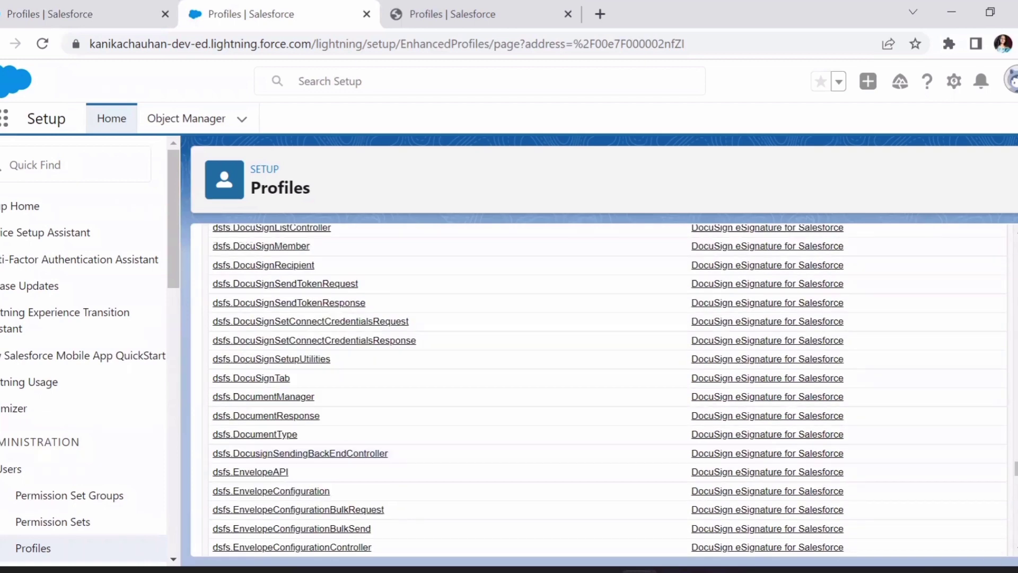
scroll(608, 390, down, 15)
scroll(608, 390, up, 20)
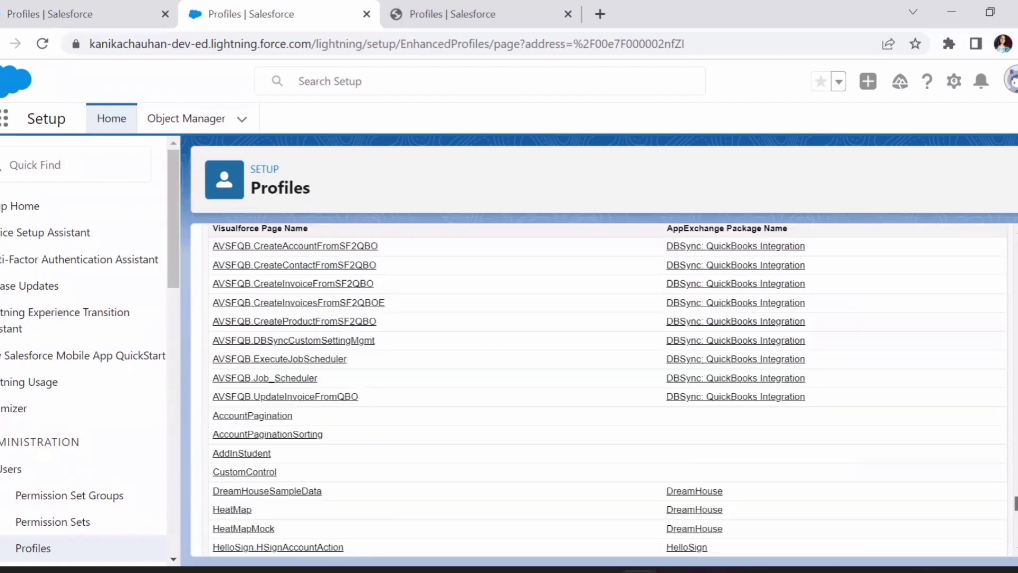
scroll(608, 389, down, 5)
scroll(608, 390, down, 20)
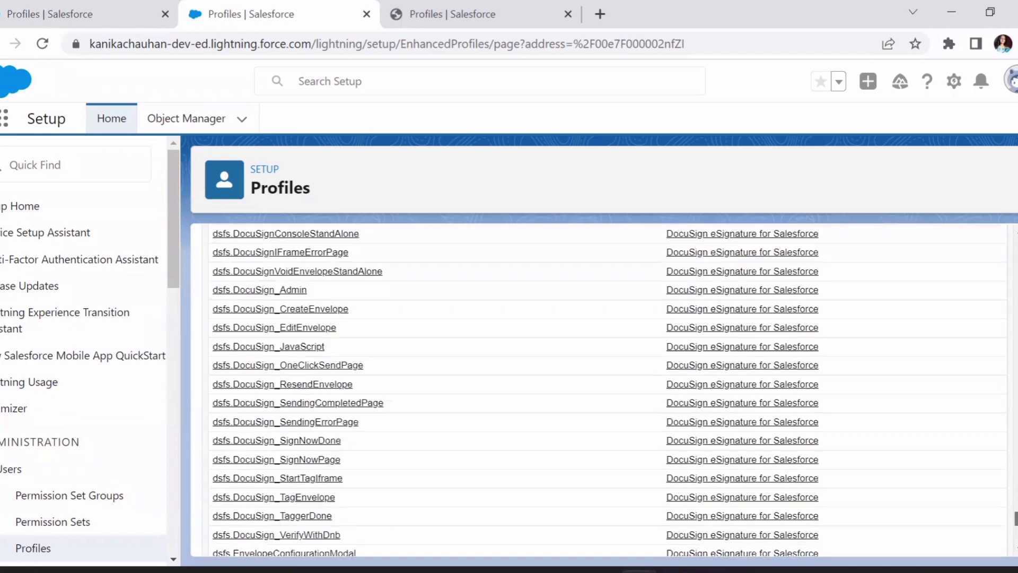
scroll(608, 390, down, 20)
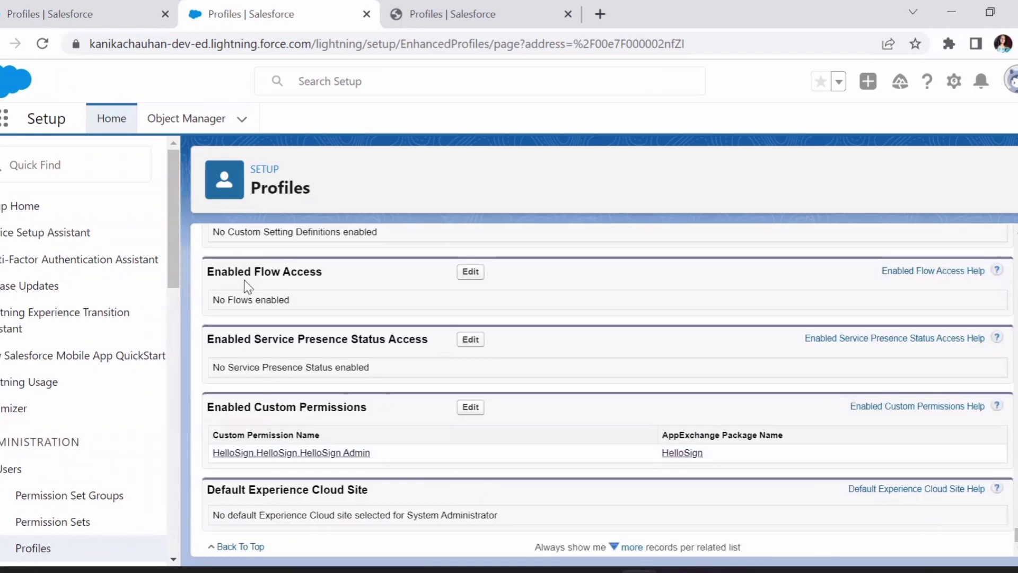
scroll(294, 327, up, 2)
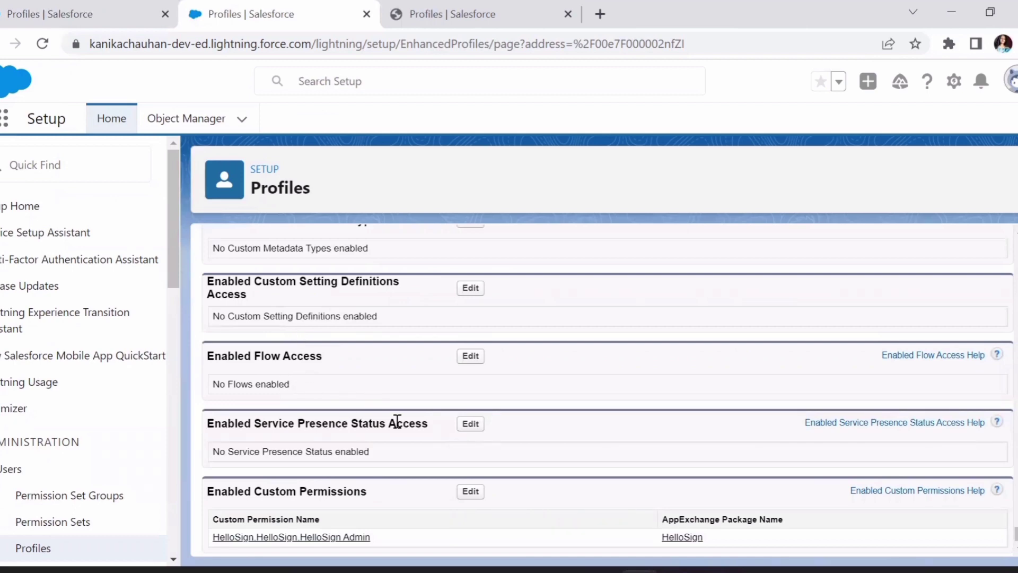
scroll(427, 492, down, 2)
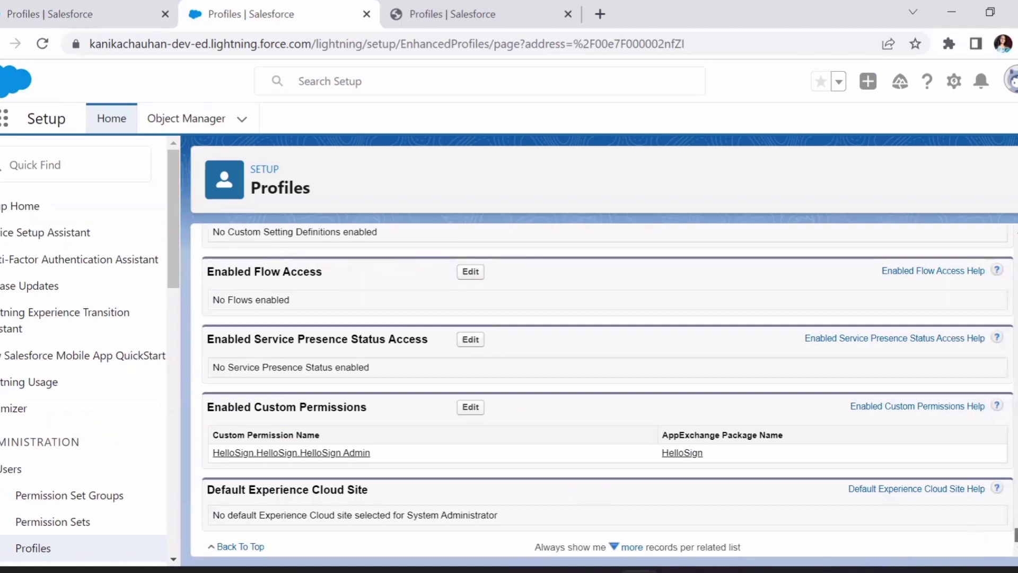
scroll(927, 465, up, 10)
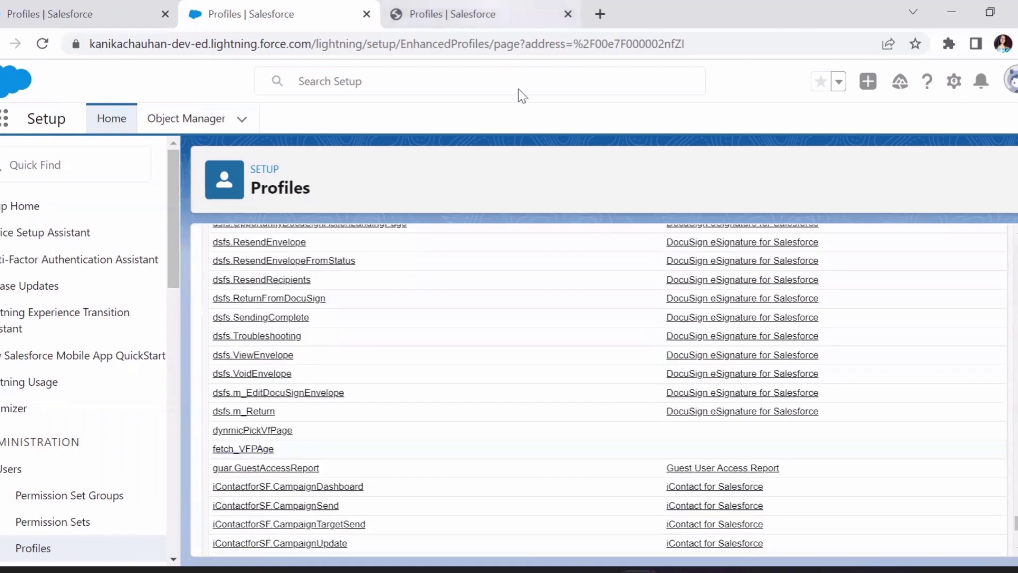
Switch to the Standard User profile tab and highlight its title and description
key(ctrl+Tab)
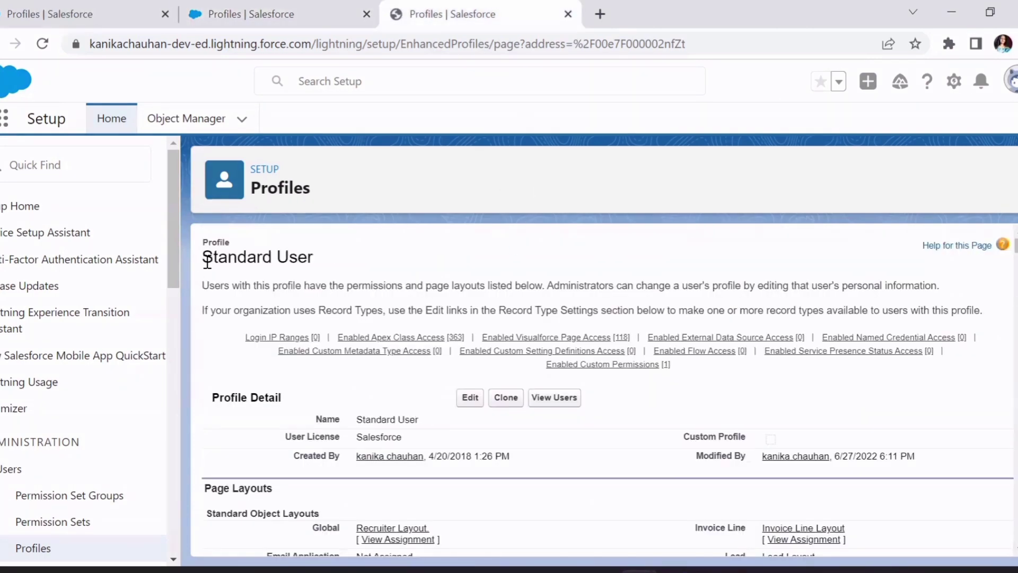
drag(203, 256, 354, 285)
click(333, 258)
drag(202, 255, 334, 256)
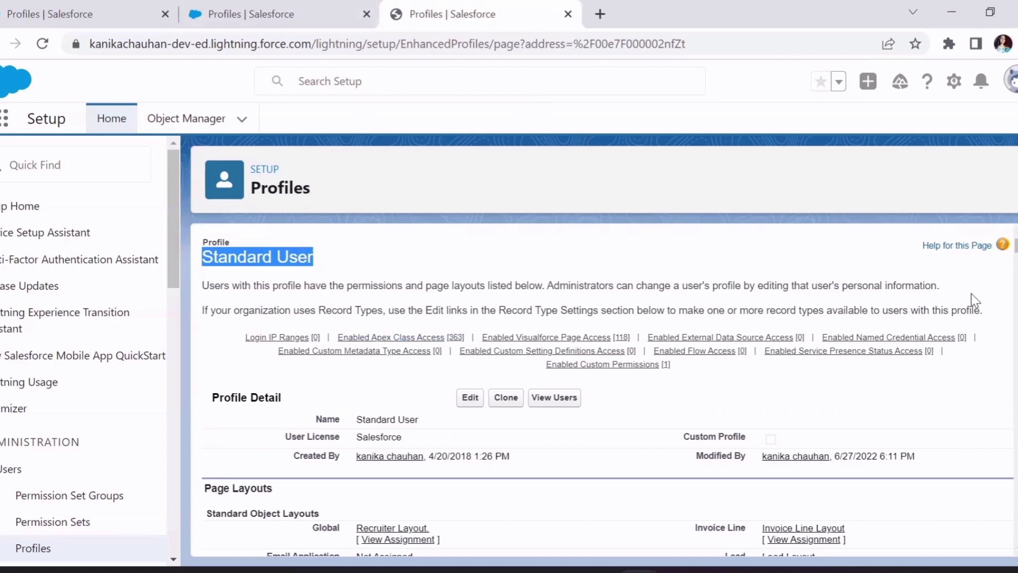
Scroll to Standard Object Permissions, briefly comparing with the System Administrator tab
scroll(1016, 249, down, 10)
scroll(1013, 296, down, 15)
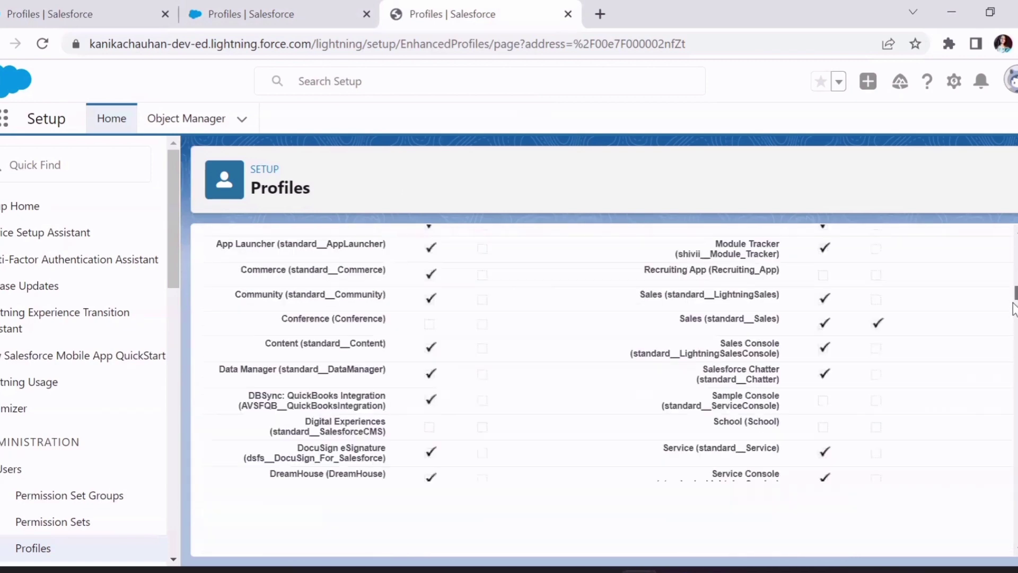
scroll(1013, 328, down, 15)
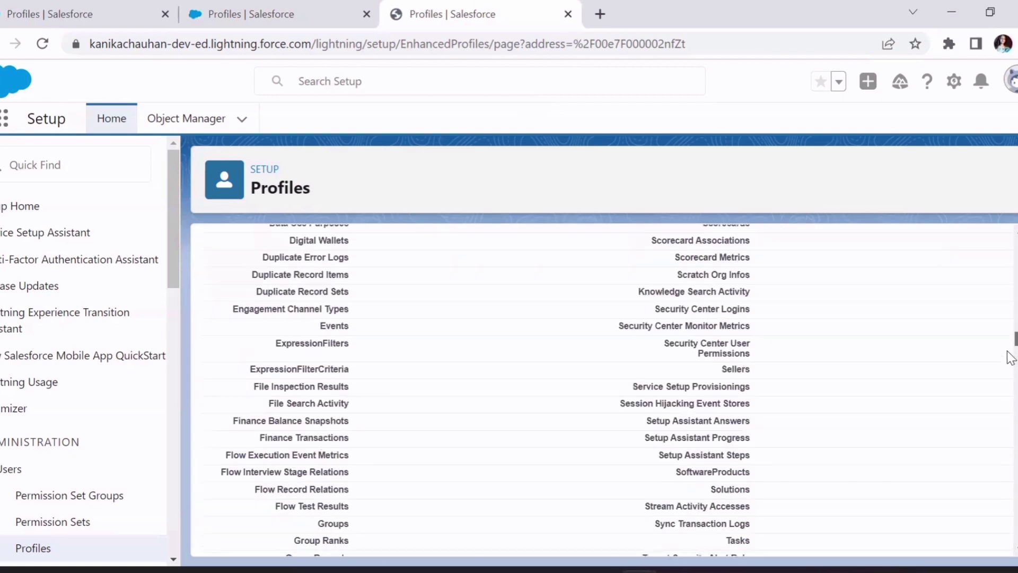
scroll(1009, 387, down, 15)
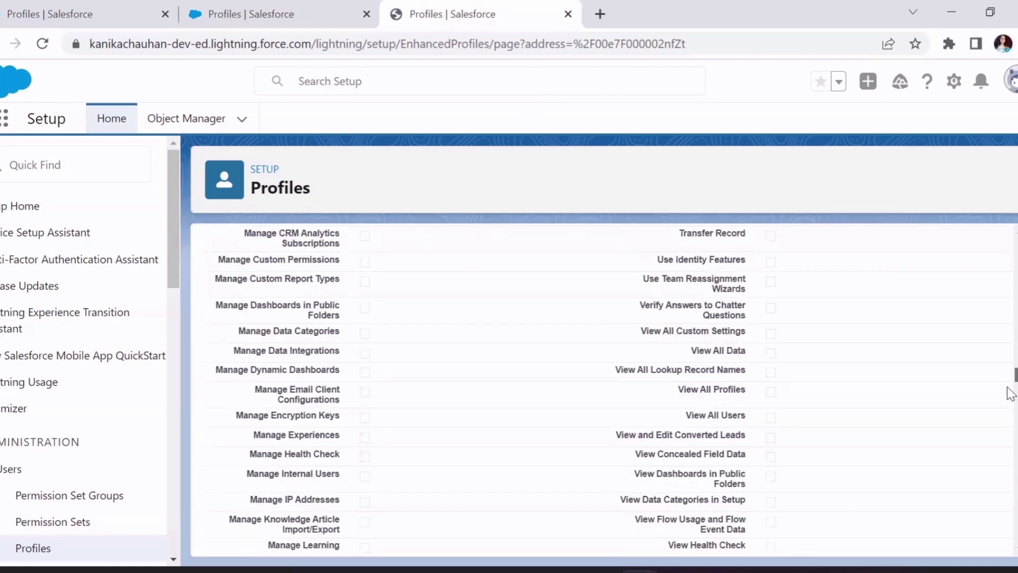
scroll(1013, 403, down, 15)
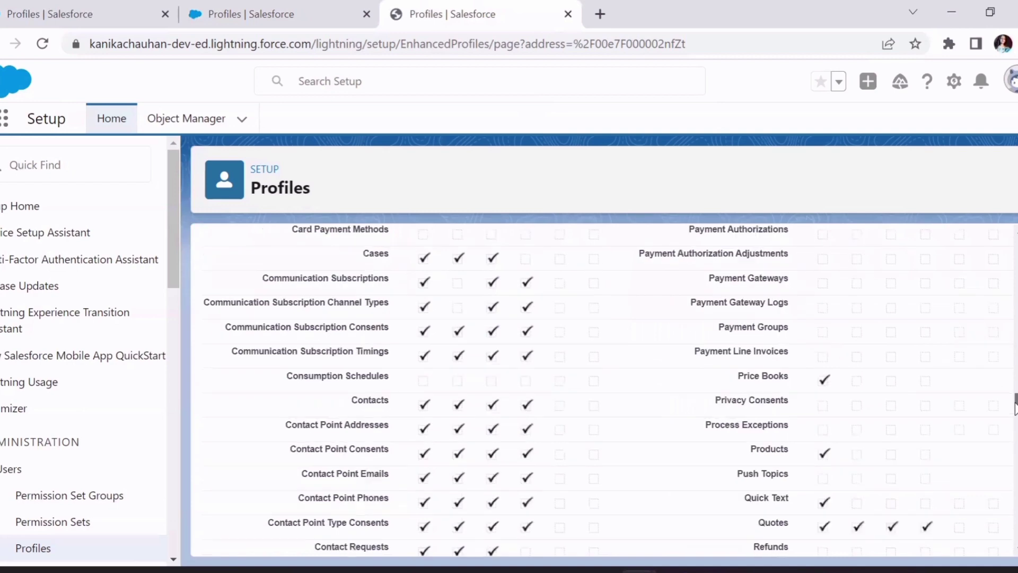
scroll(1014, 403, up, 10)
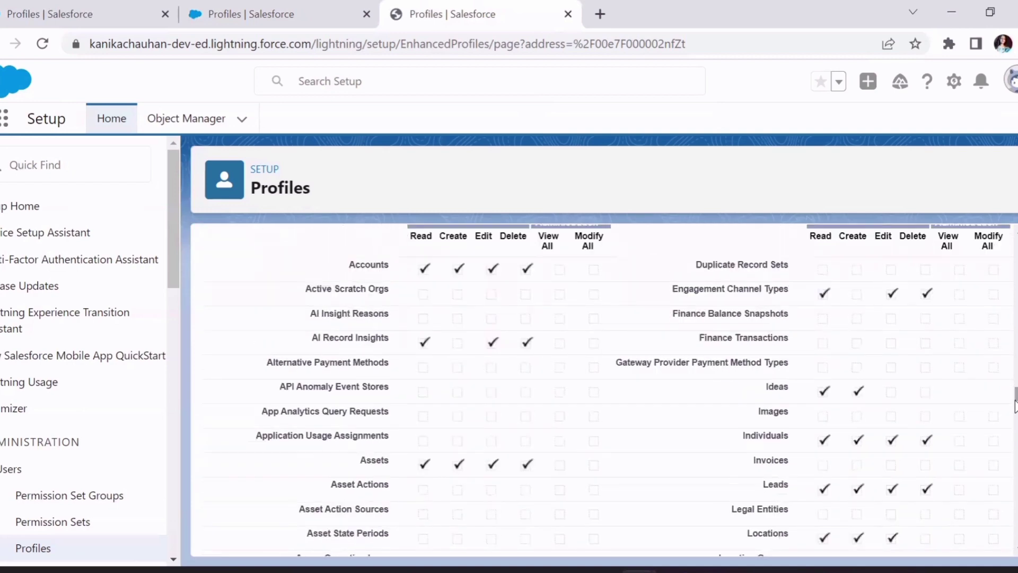
scroll(1014, 407, up, 2)
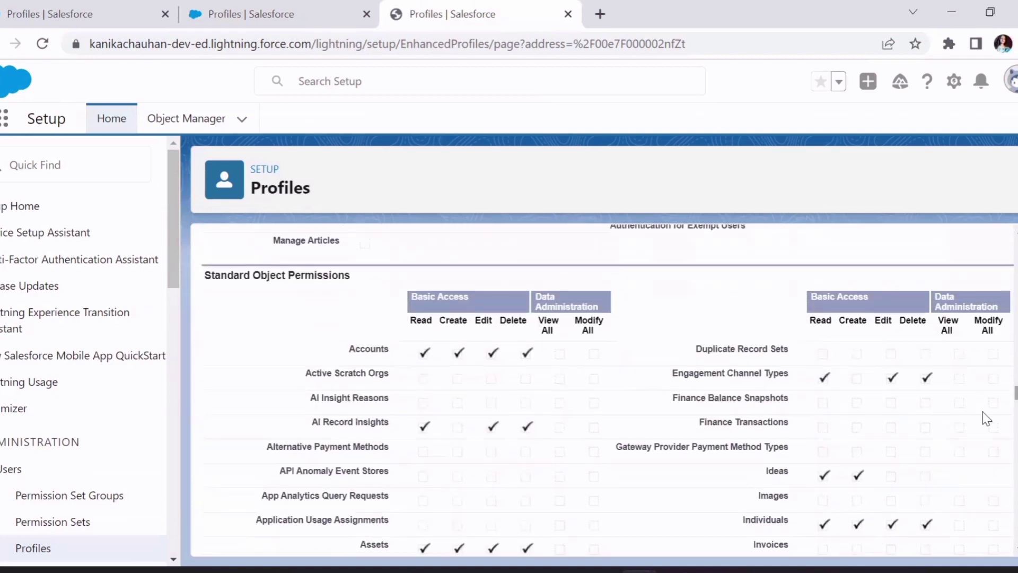
key(ctrl+shift+Tab)
key(ctrl+Tab)
Scroll the Standard User profile down through its unchecked custom object permissions
scroll(494, 479, down, 2)
scroll(538, 497, down, 5)
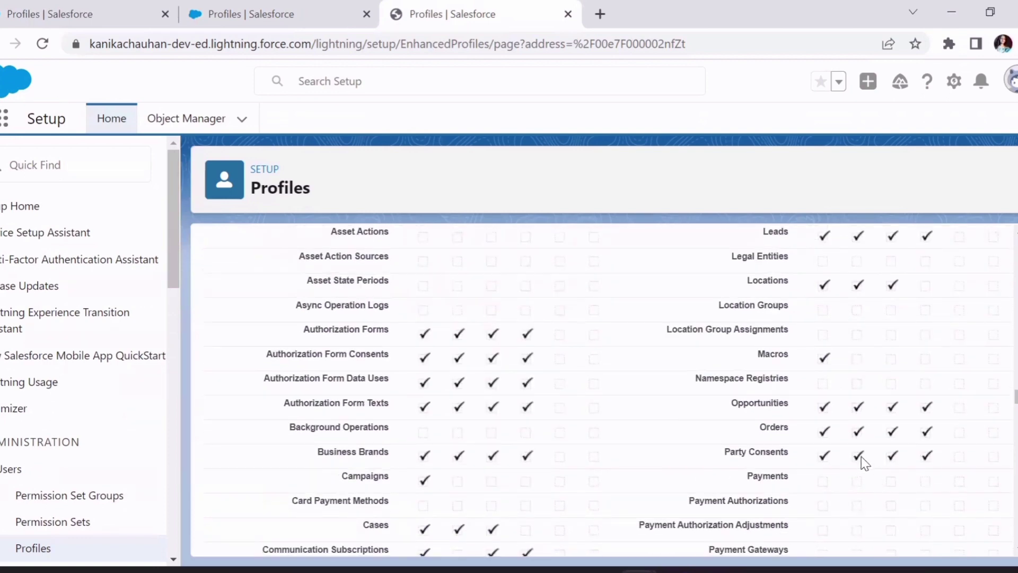
scroll(864, 461, down, 15)
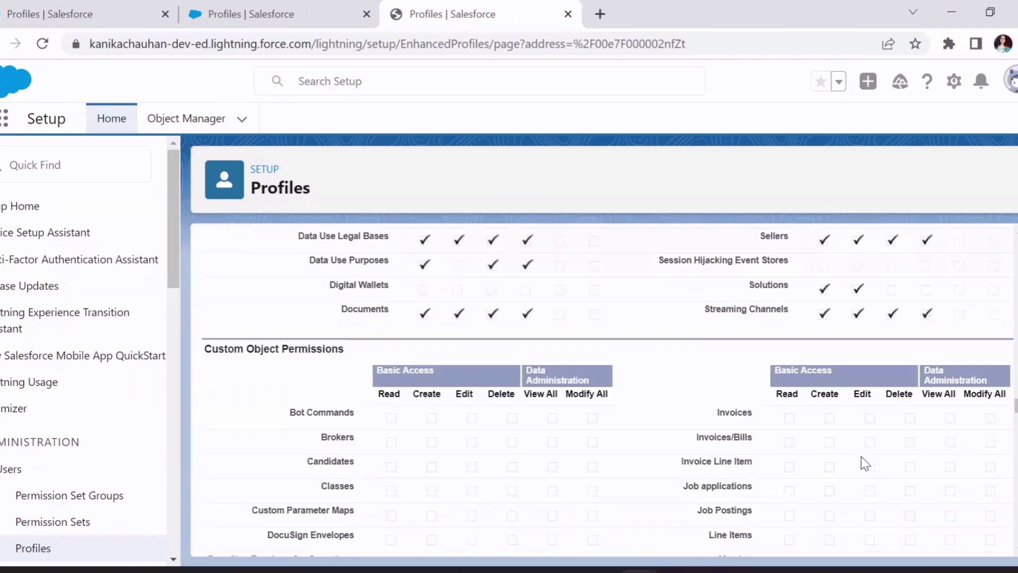
scroll(475, 425, up, 1)
scroll(480, 424, down, 7)
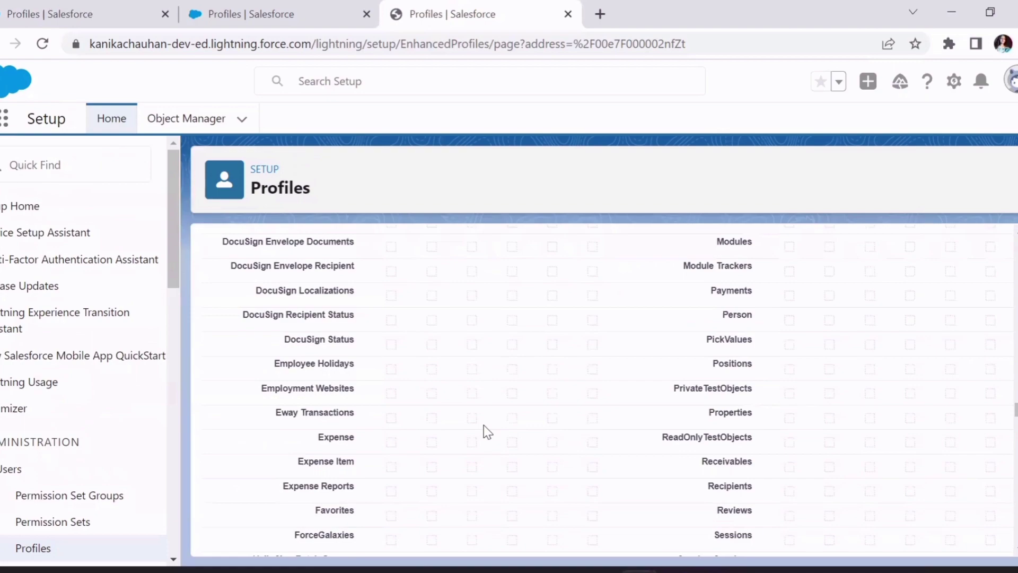
scroll(483, 424, down, 5)
scroll(484, 424, down, 10)
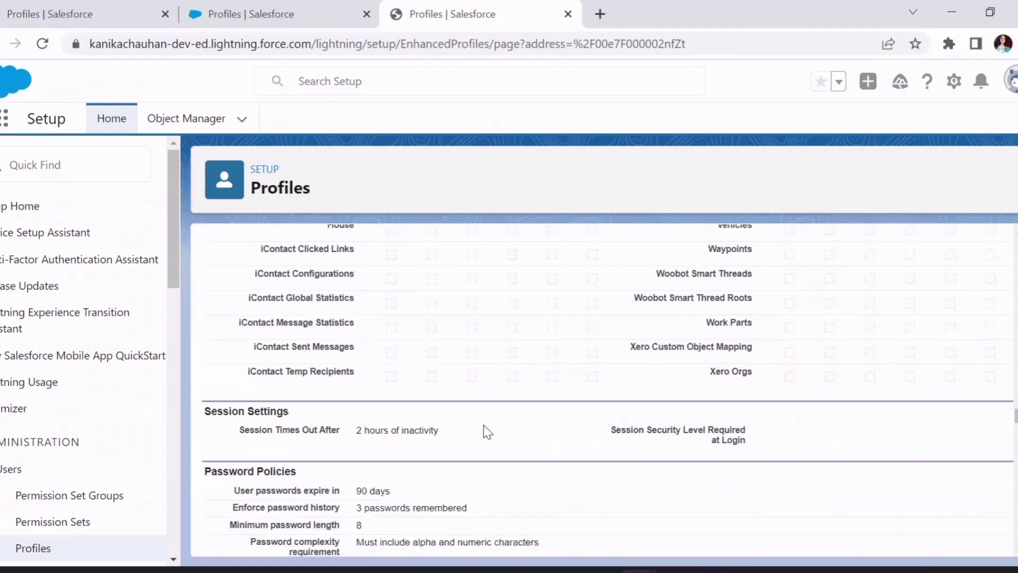
scroll(483, 425, up, 9)
scroll(484, 424, up, 3)
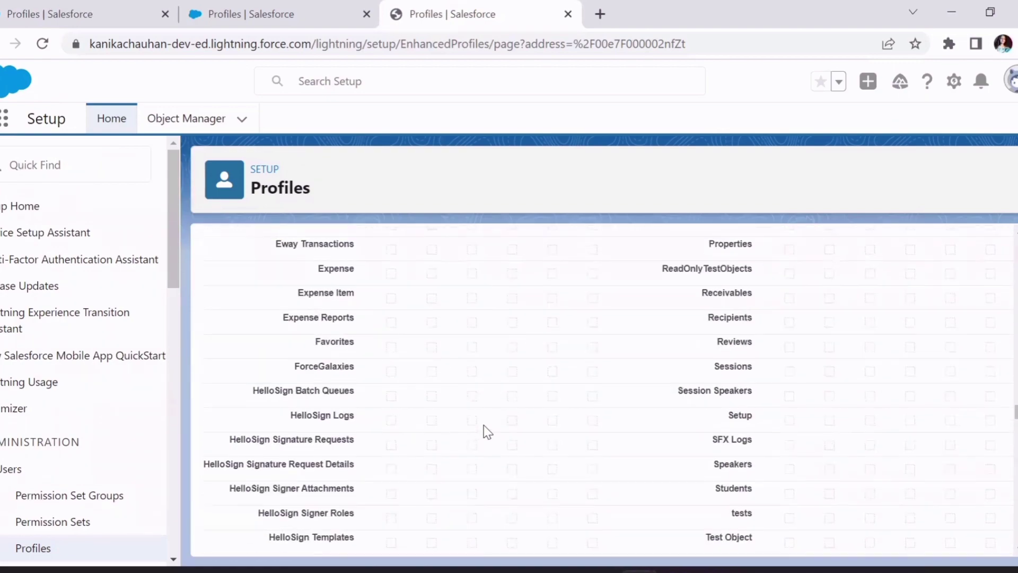
Highlight the ForceGalaxies object name, then scroll to the Enabled Apex Class Access list
double_click(361, 377)
drag(299, 366, 397, 370)
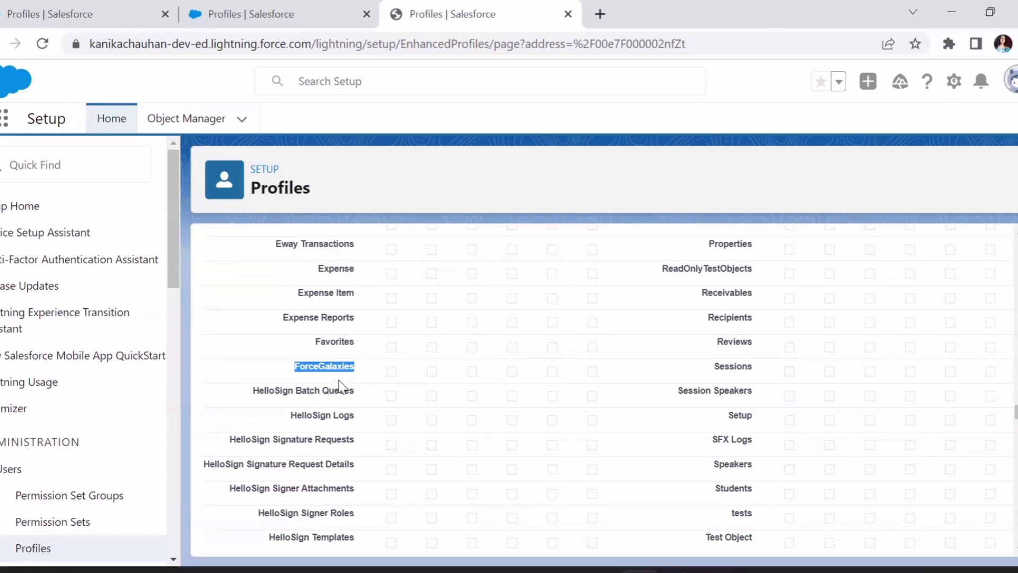
click(328, 368)
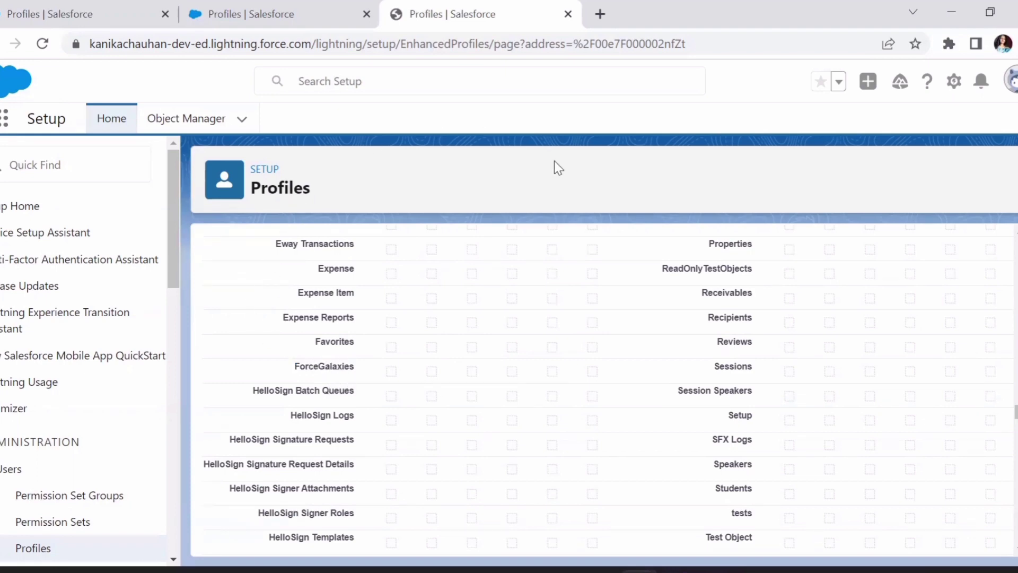
scroll(628, 398, down, 10)
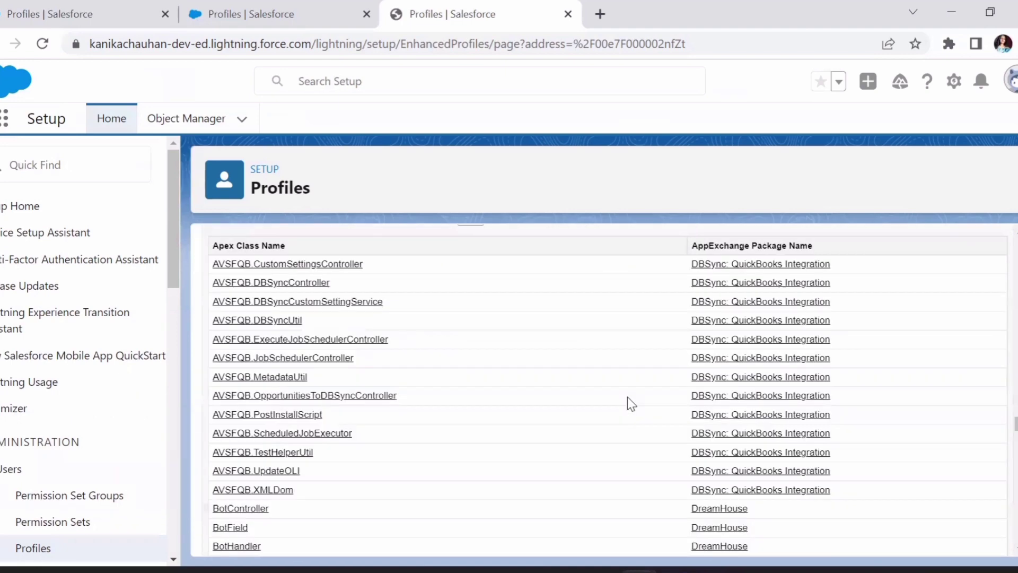
scroll(628, 397, down, 3)
click(81, 171)
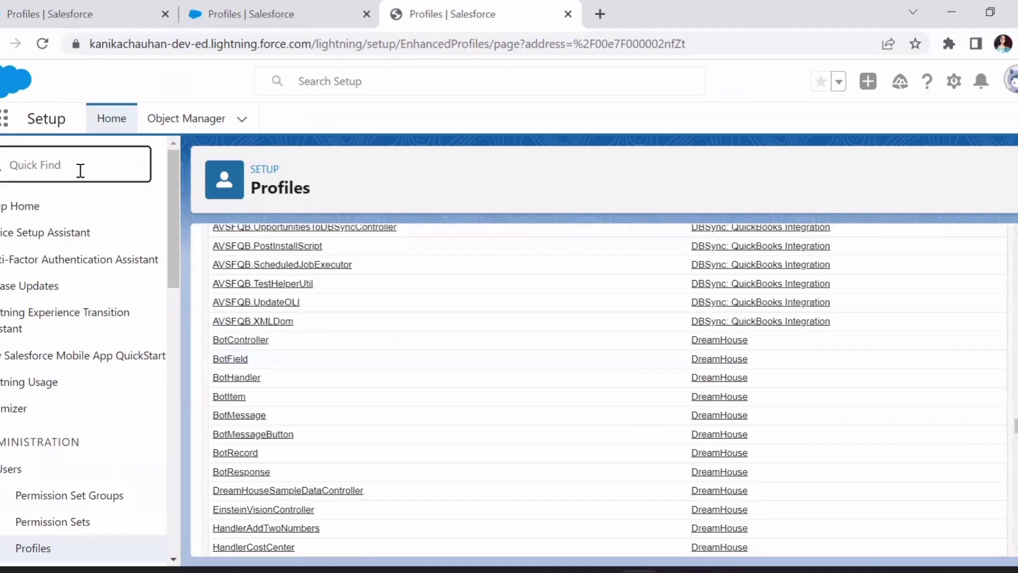
Filter Quick Find by 'Permiss' and open Permission Sets in a new tab
text(Permiss)
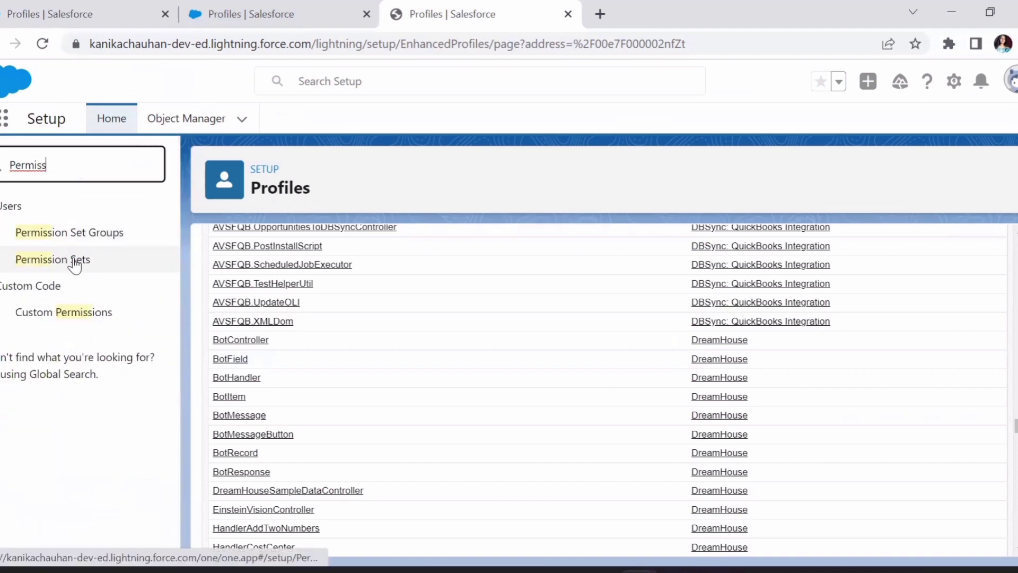
ctrl+click(73, 258)
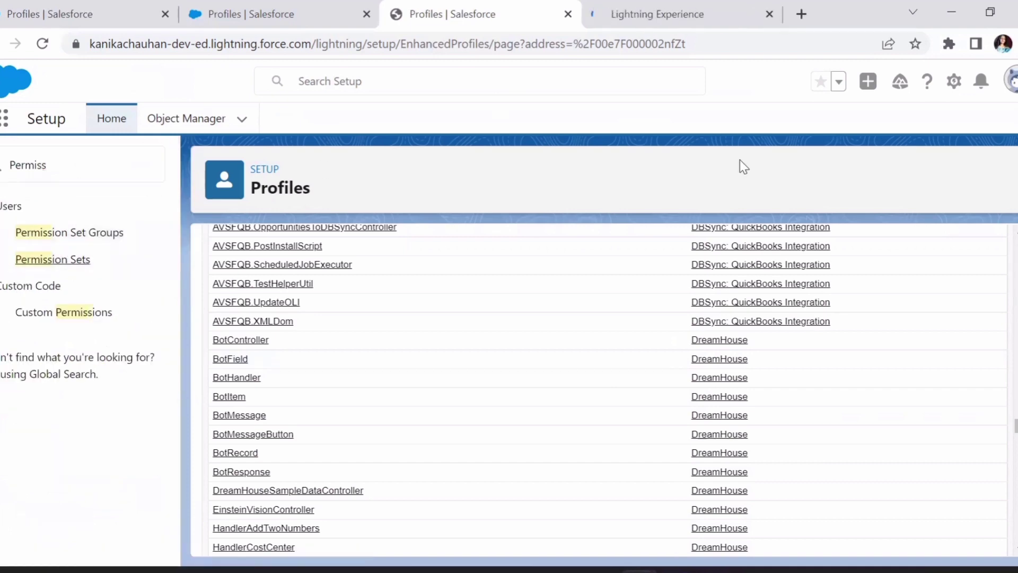
key(ctrl+Tab)
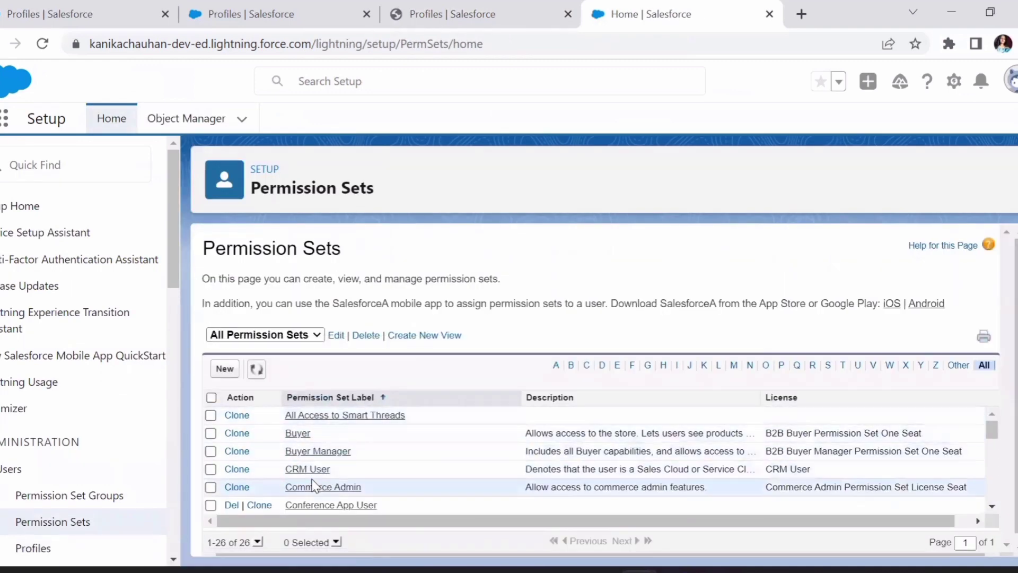
Open the hideClassicOption permission set and look through its Apps and System sections
scroll(552, 437, down, 6)
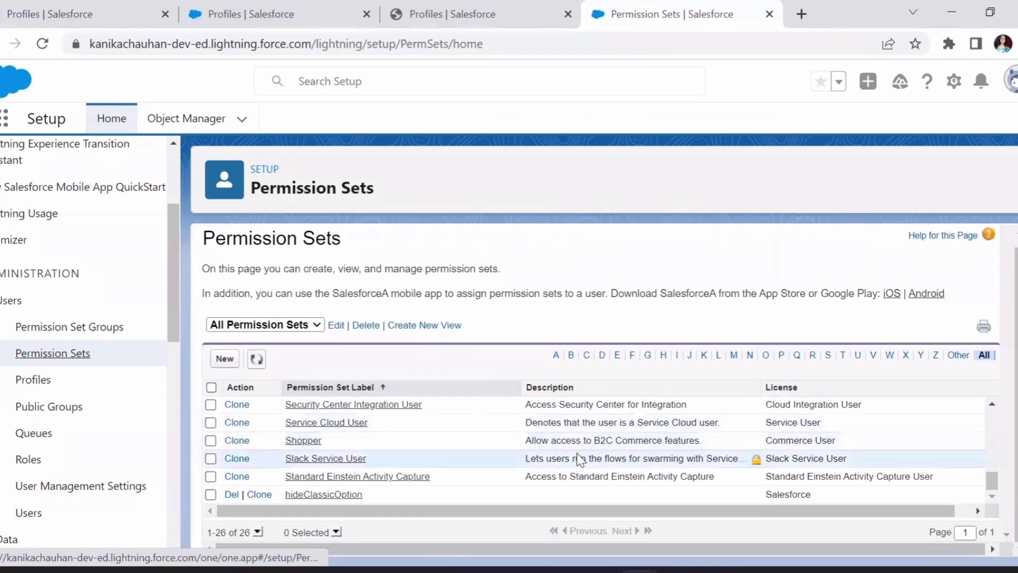
click(323, 494)
scroll(334, 427, down, 5)
scroll(450, 403, down, 4)
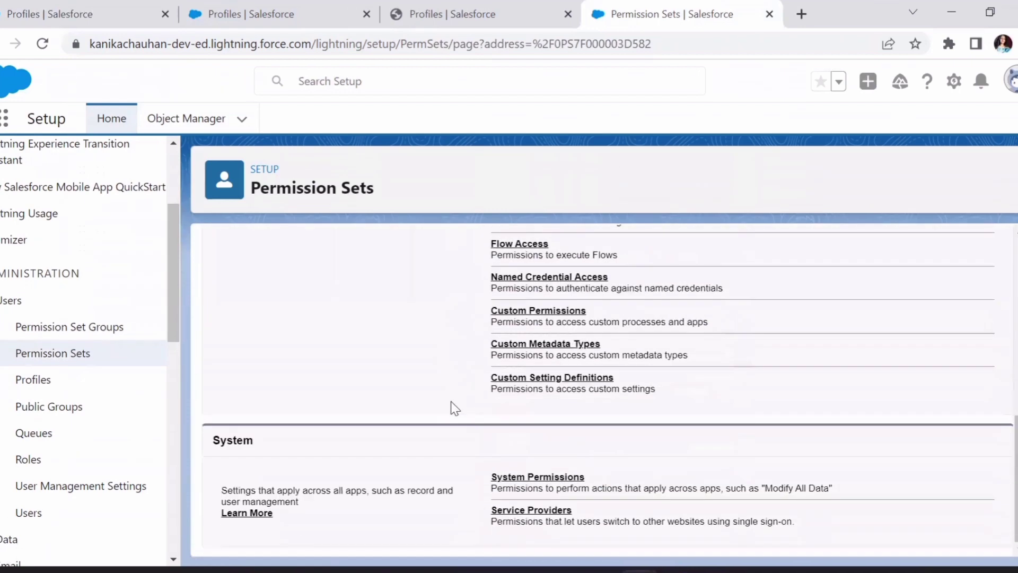
scroll(455, 416, up, 3)
scroll(455, 417, up, 5)
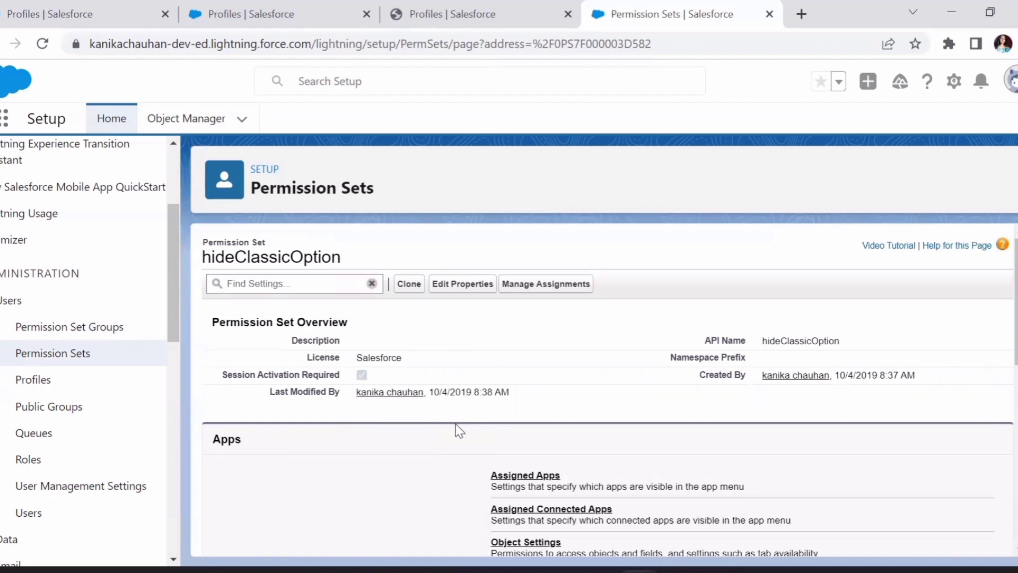
scroll(459, 439, down, 3)
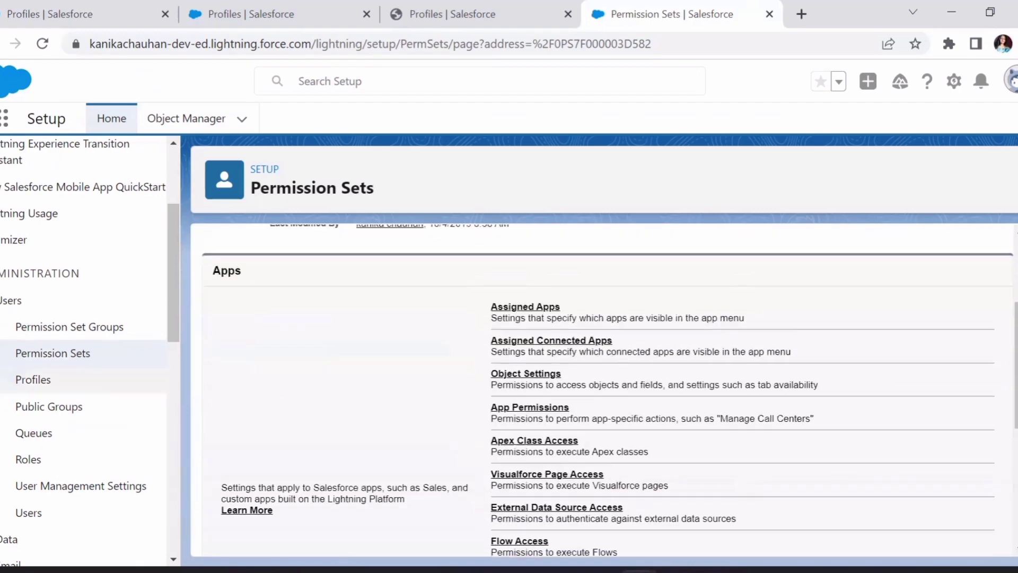
Return to the permission set list and reopen hideClassicOption to review its license and Apps settings
click(37, 353)
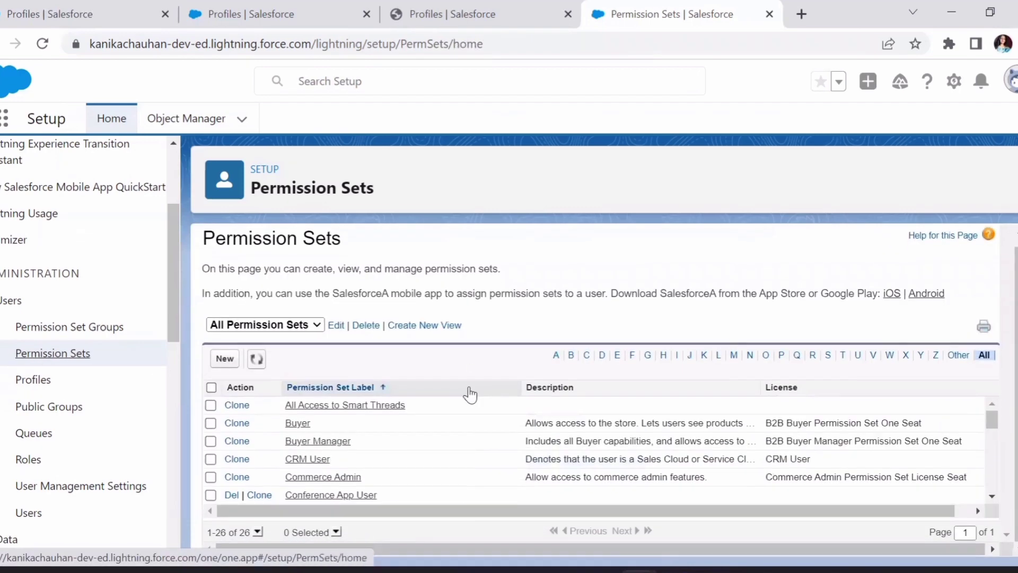
scroll(424, 439, down, 1)
scroll(427, 439, down, 5)
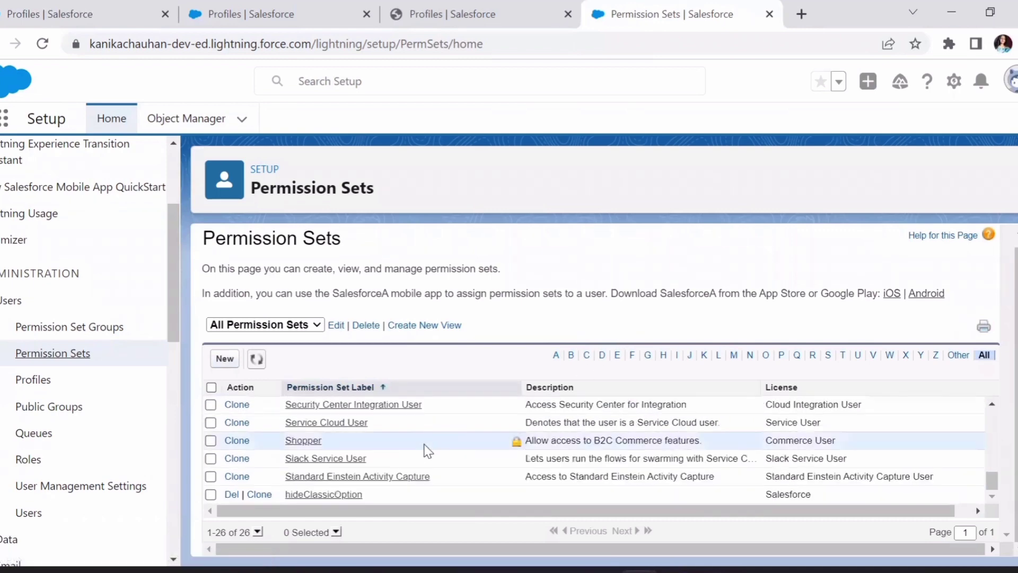
click(332, 499)
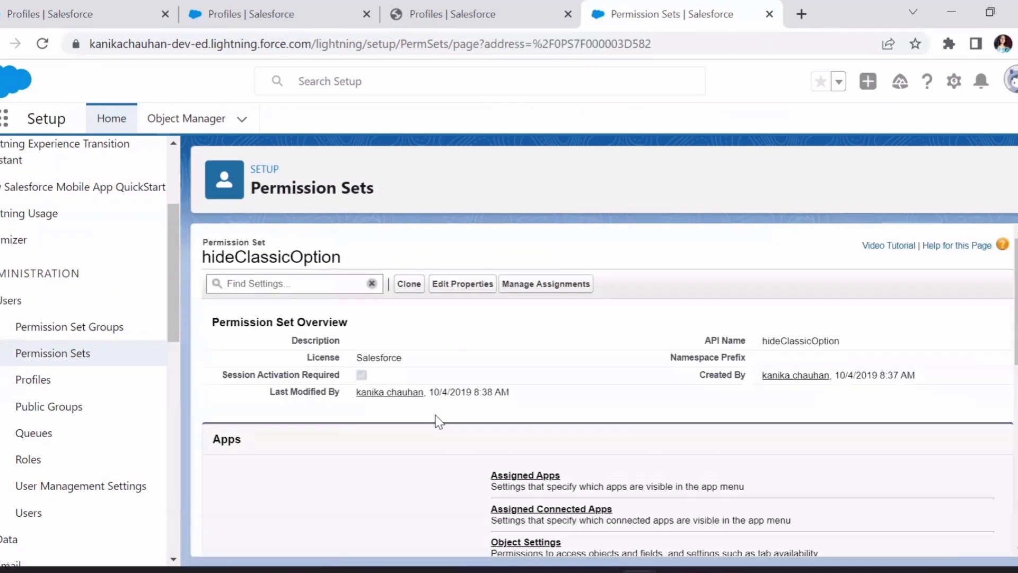
scroll(434, 421, down, 5)
scroll(439, 422, up, 3)
scroll(741, 416, down, 3)
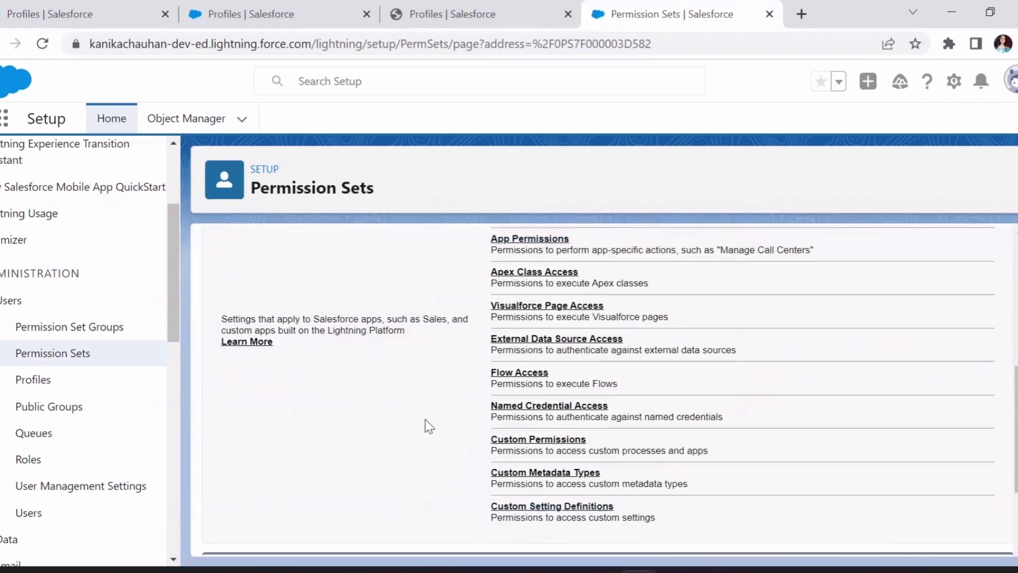
scroll(427, 424, up, 3)
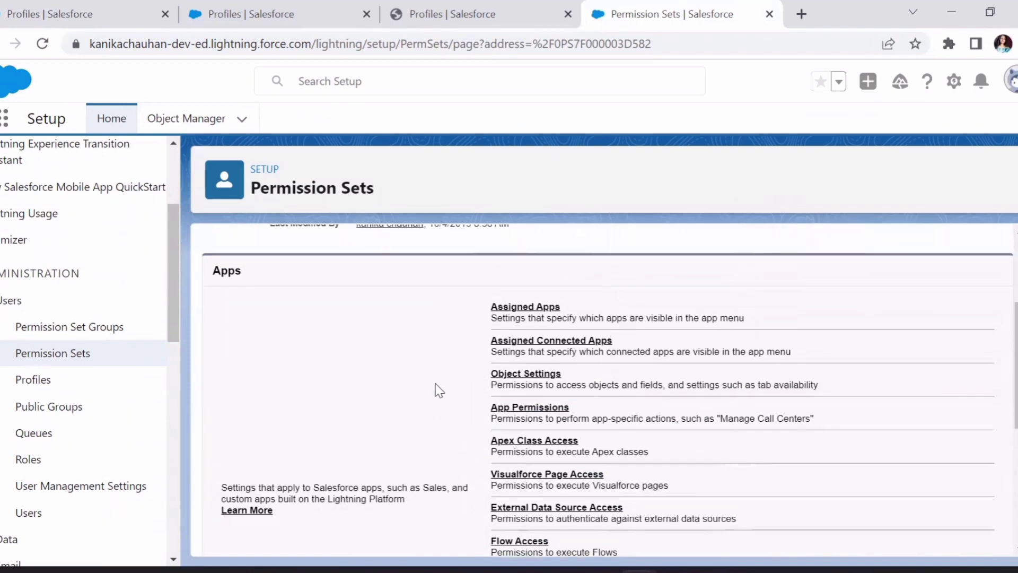
click(508, 377)
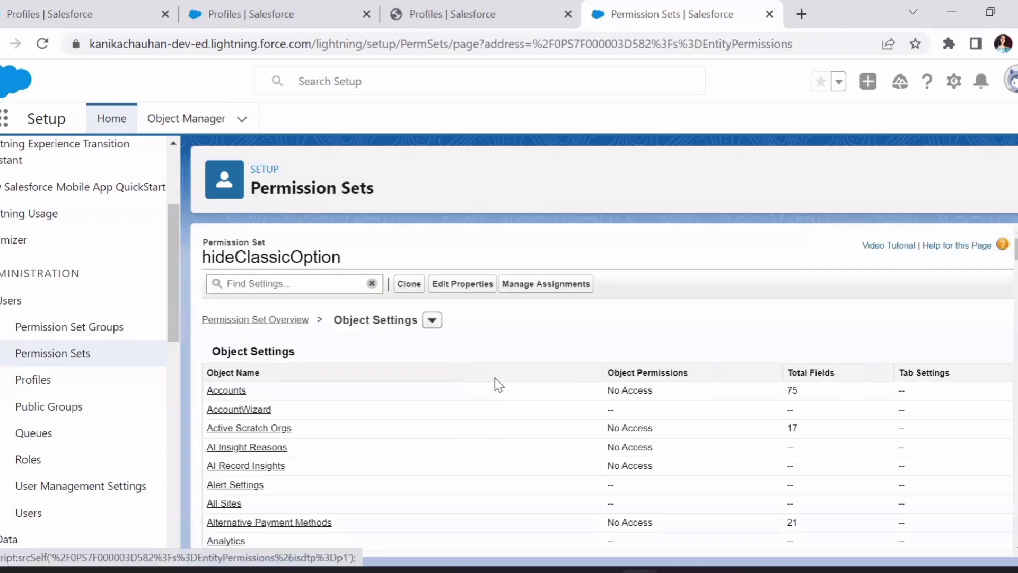
Open hideClassicOption's Accounts object settings in edit mode and inspect the Create through Modify All permissions
click(212, 394)
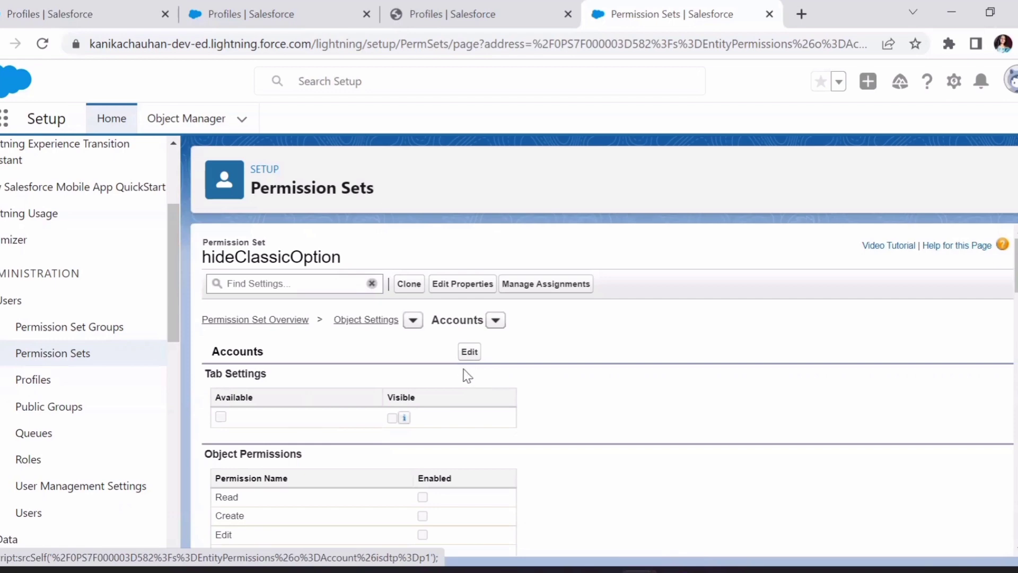
click(470, 352)
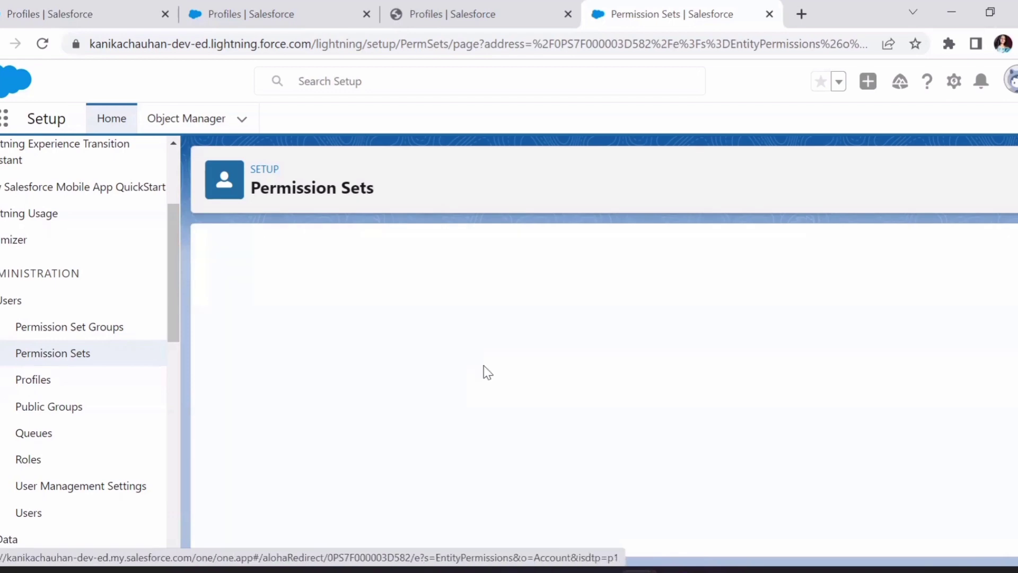
scroll(415, 420, down, 2)
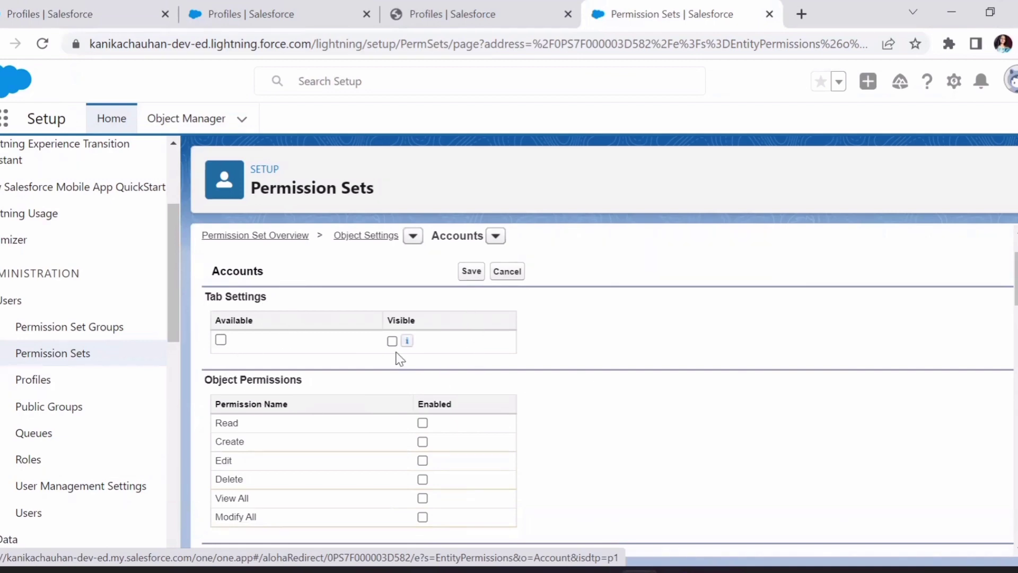
scroll(467, 420, down, 2)
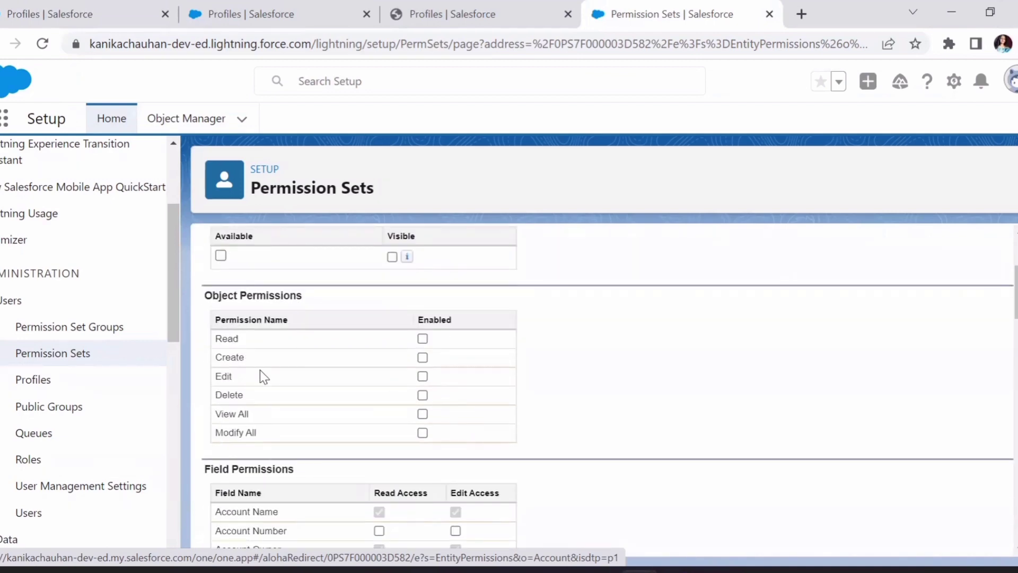
drag(260, 370, 295, 465)
click(288, 415)
Review the Accounts field permissions of hideClassicOption
scroll(488, 445, down, 3)
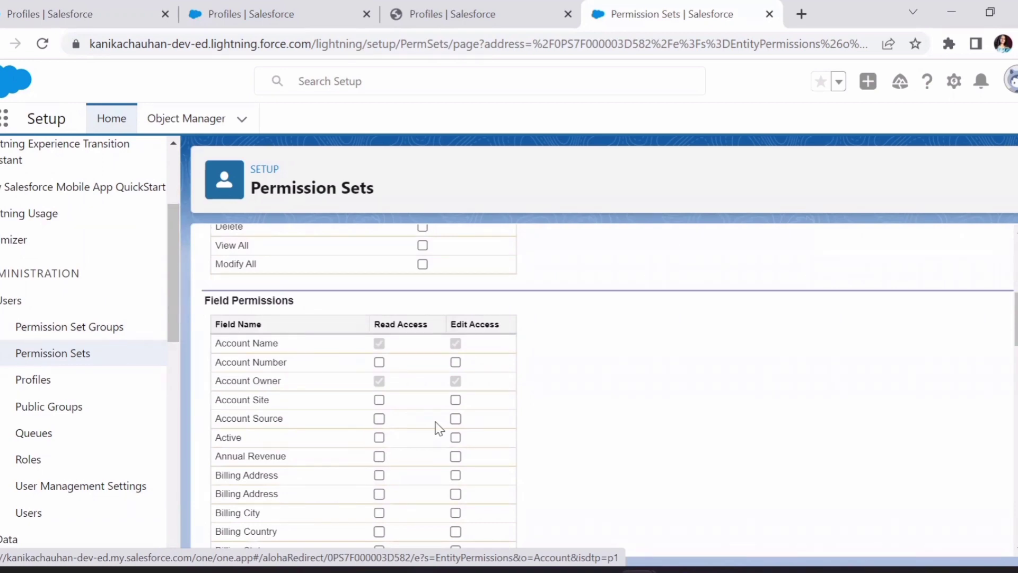
scroll(446, 427, down, 20)
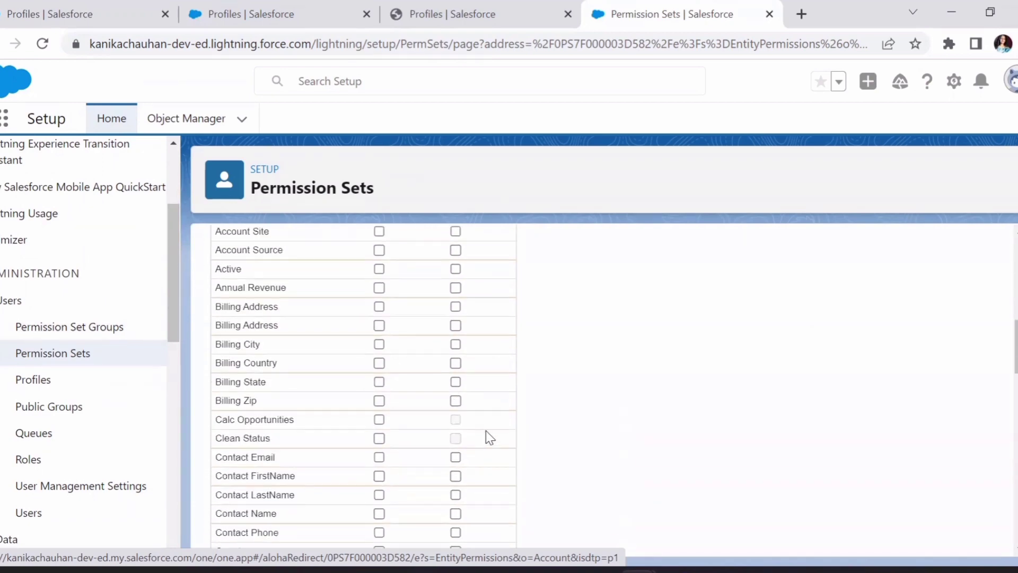
scroll(504, 458, down, 4)
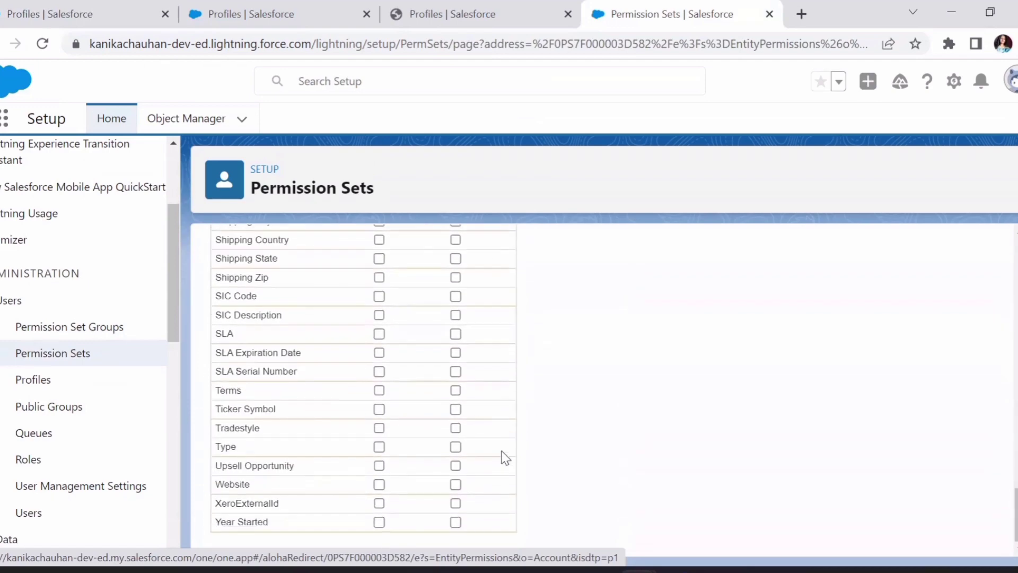
scroll(502, 459, up, 16)
scroll(504, 463, up, 4)
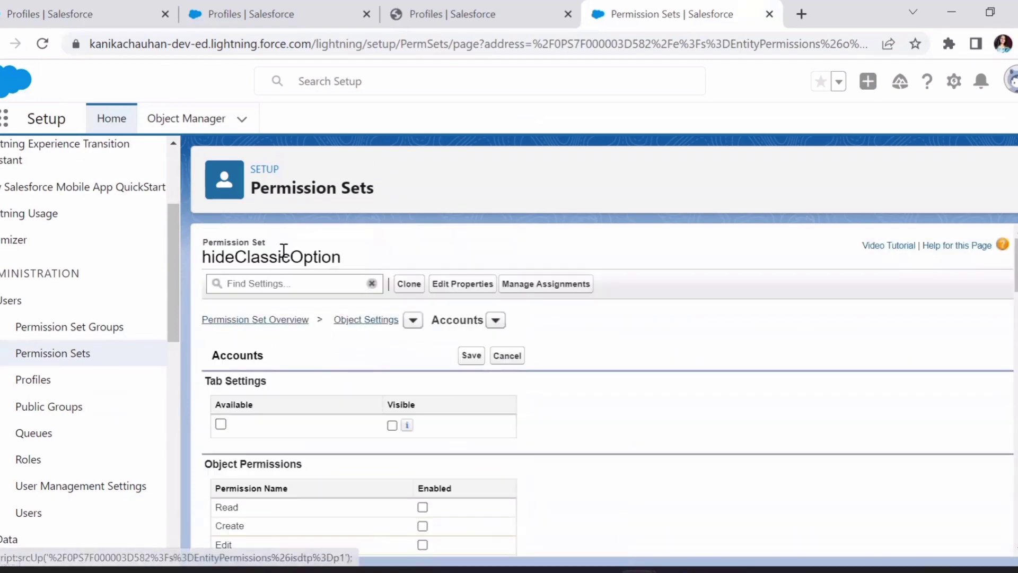
Go back to the hideClassicOption overview and check its System section with System Permissions and Service Providers
click(234, 321)
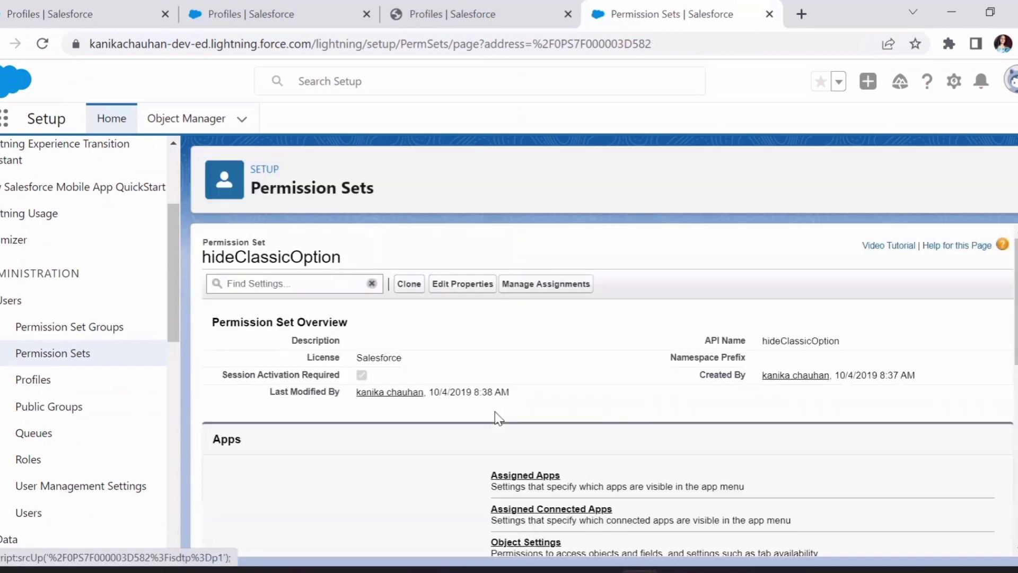
scroll(501, 422, down, 9)
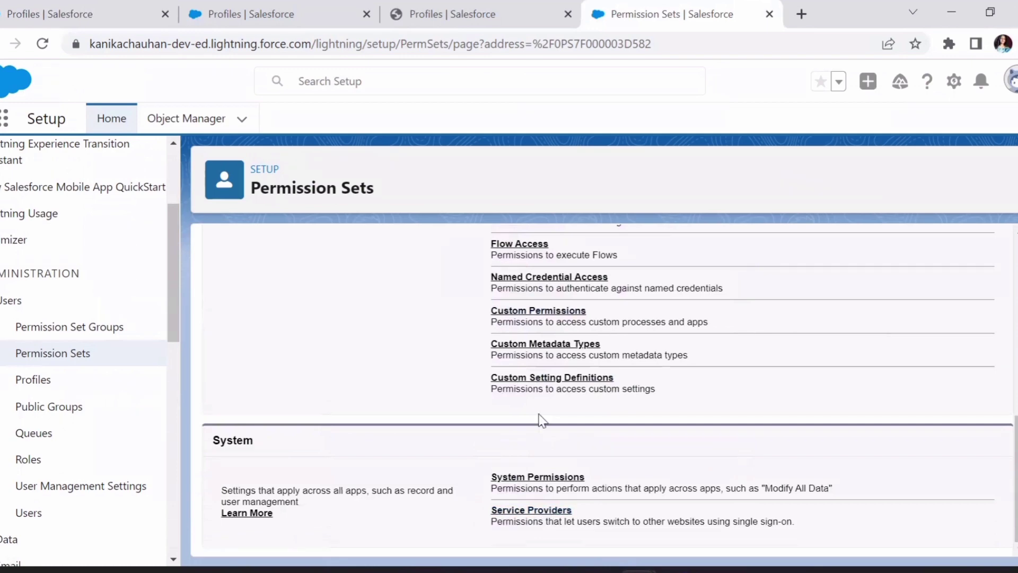
scroll(540, 420, up, 10)
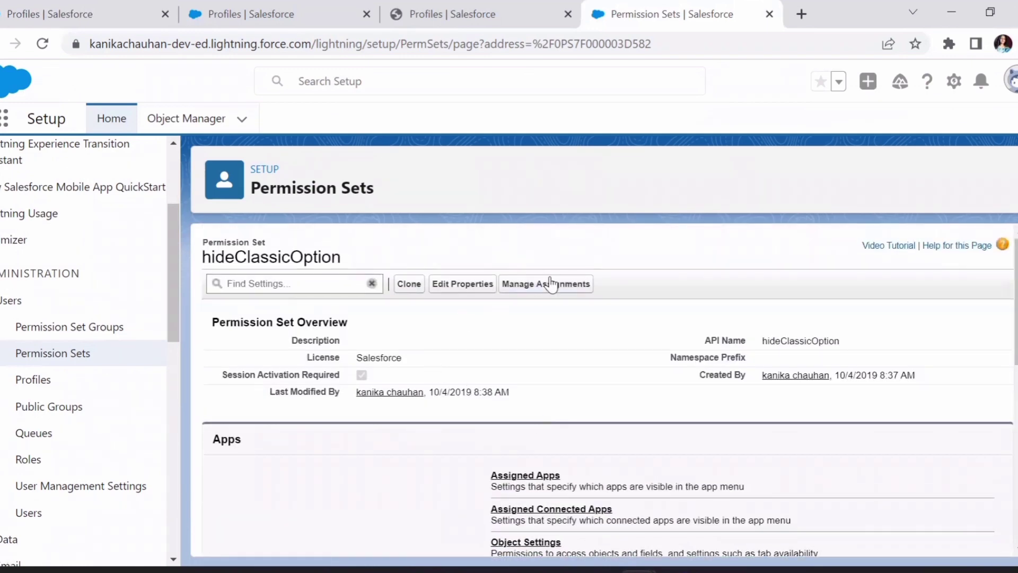
View hideClassicOption's assigned users, showing one active Standard Employee user, without adding assignments
click(544, 286)
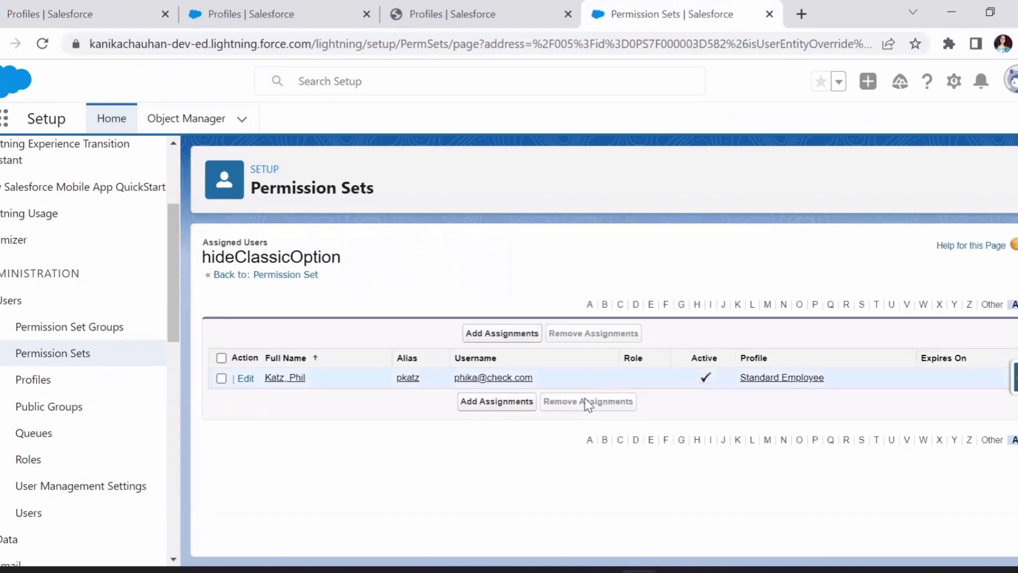
click(518, 334)
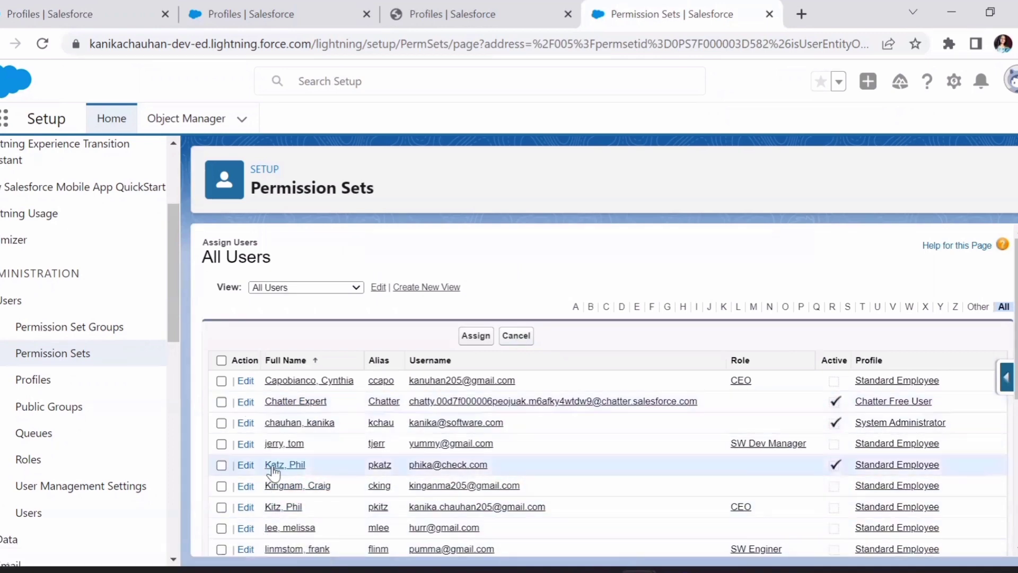
click(514, 337)
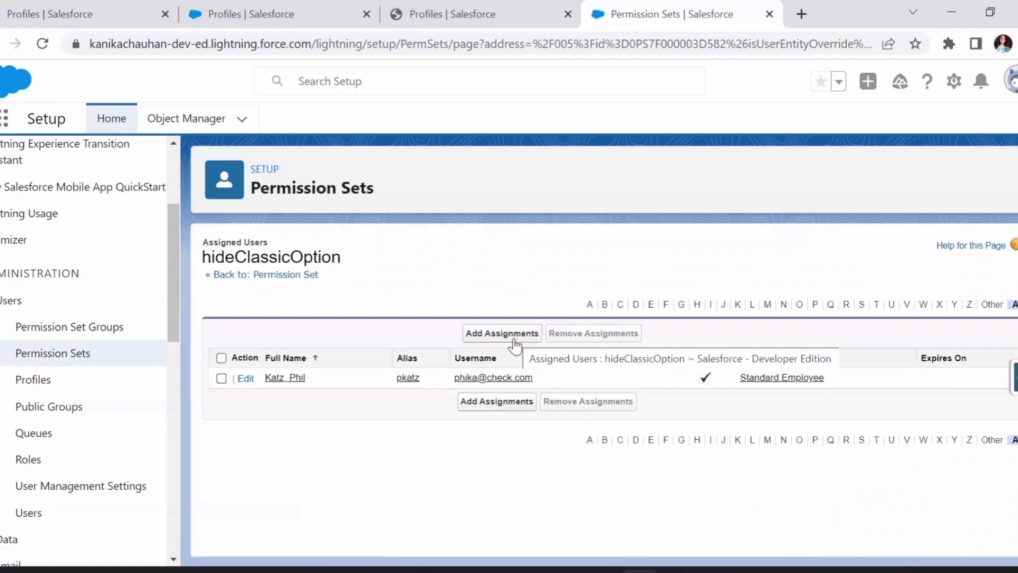